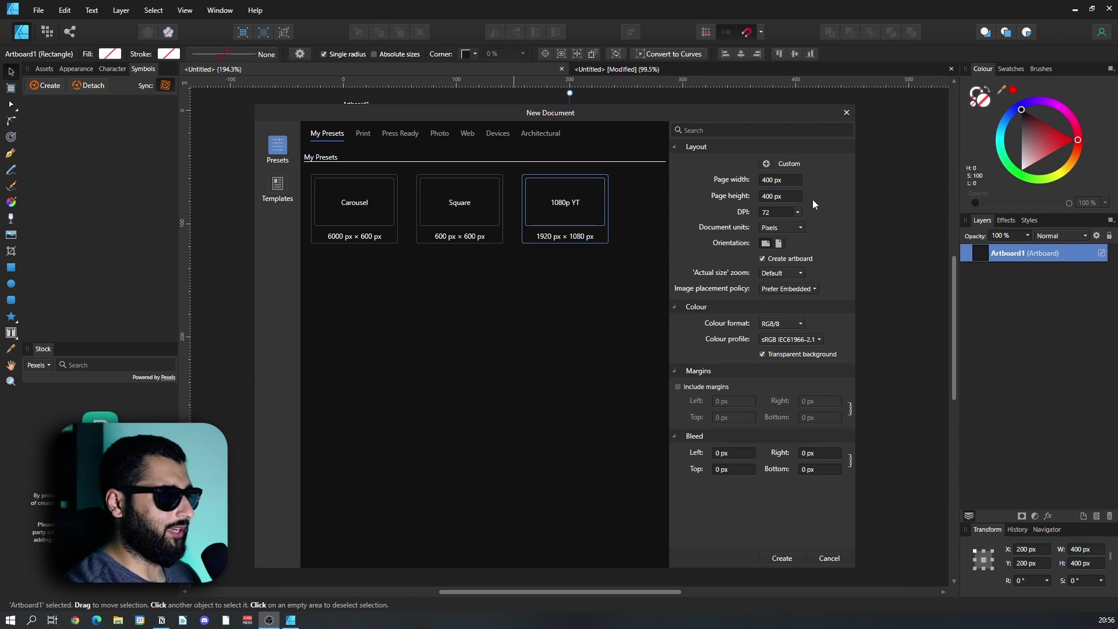
Create the new 400 × 400 px document with an artboard
key("Return")
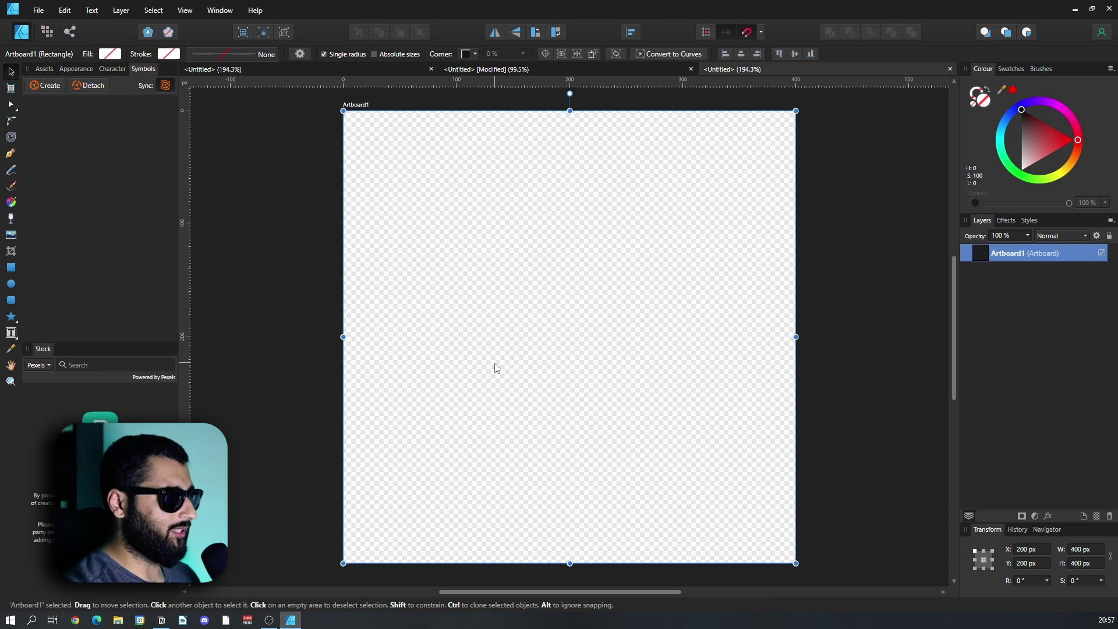
Draw a black five-pointed star, about 123.6 px wide, from the artboard centre
left_click(11, 316)
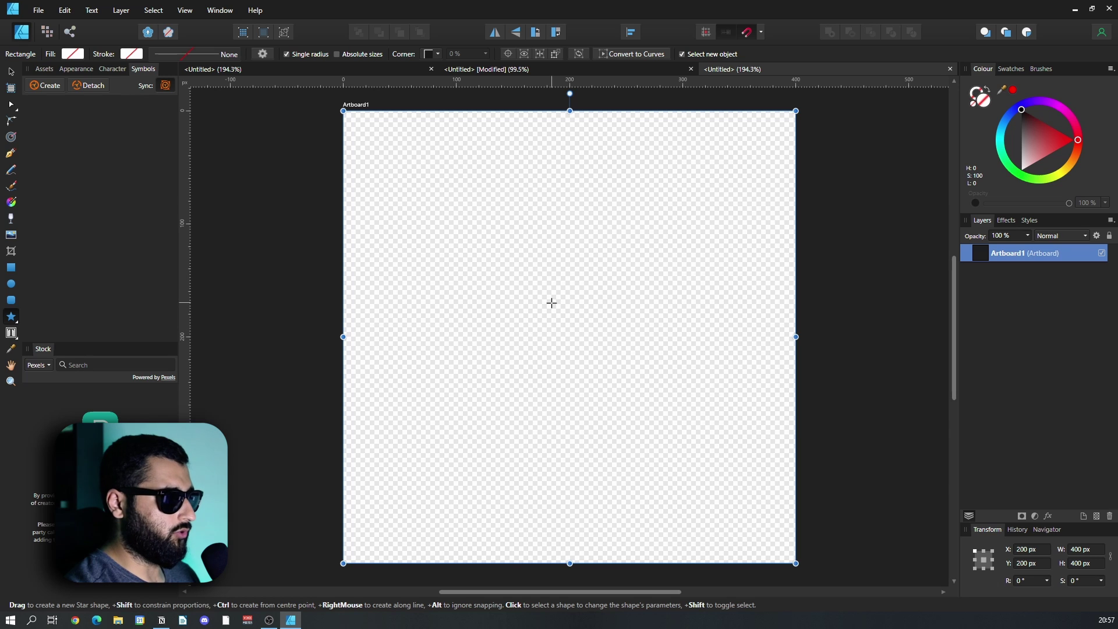
left_click_drag(552, 303, 622, 373)
left_click(1022, 110)
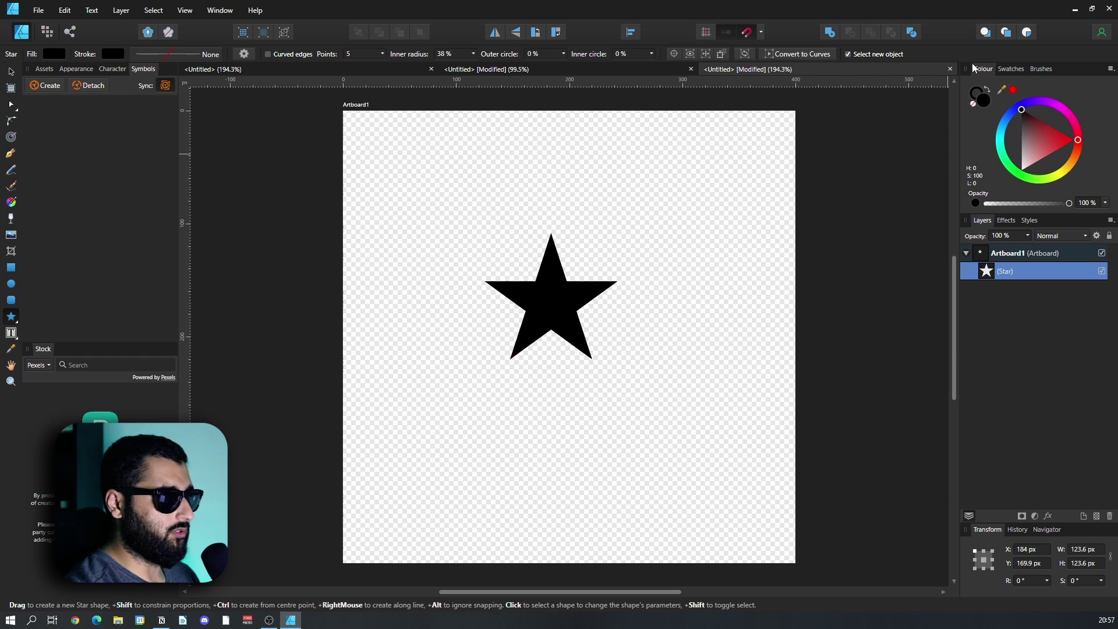
key("v")
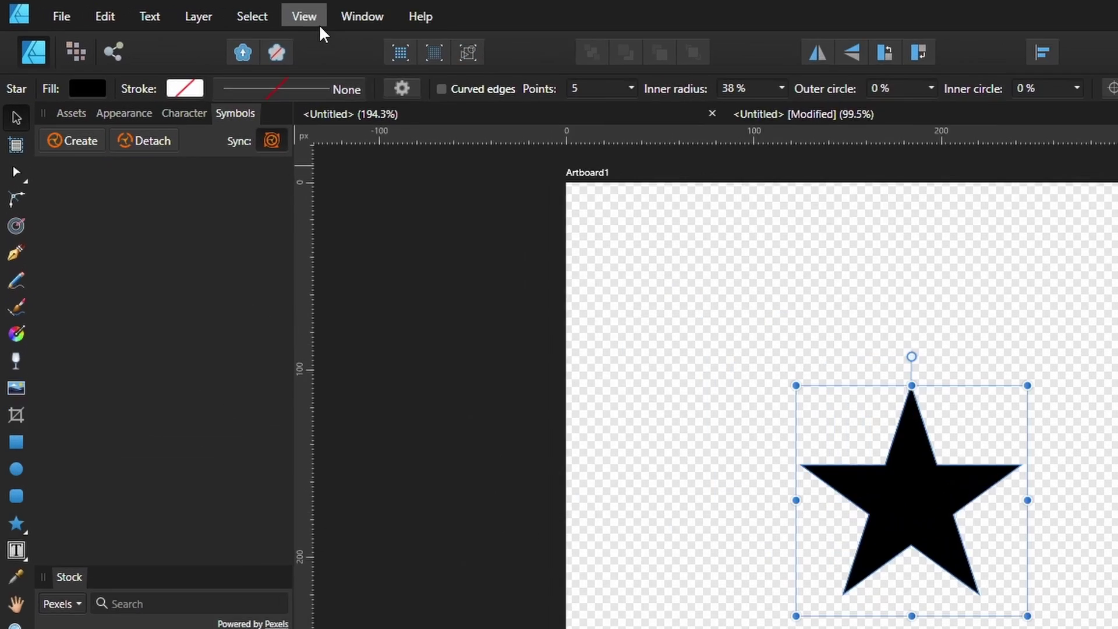
Show the Symbols panel via View > Studio and create a symbol from the black star
left_click(184, 10)
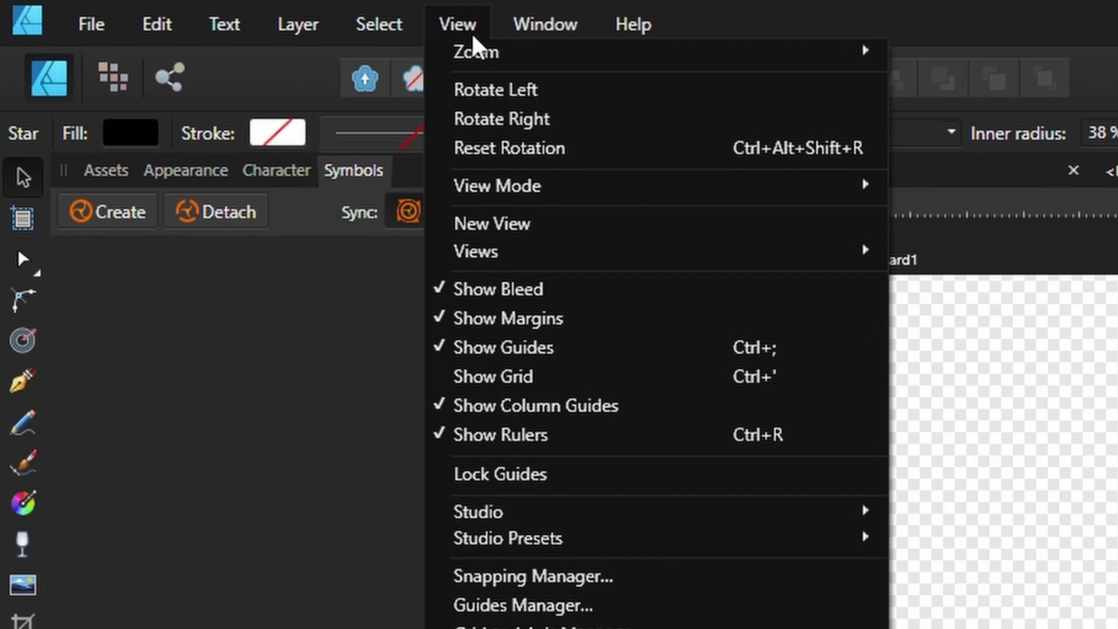
mouse_move(799, 511)
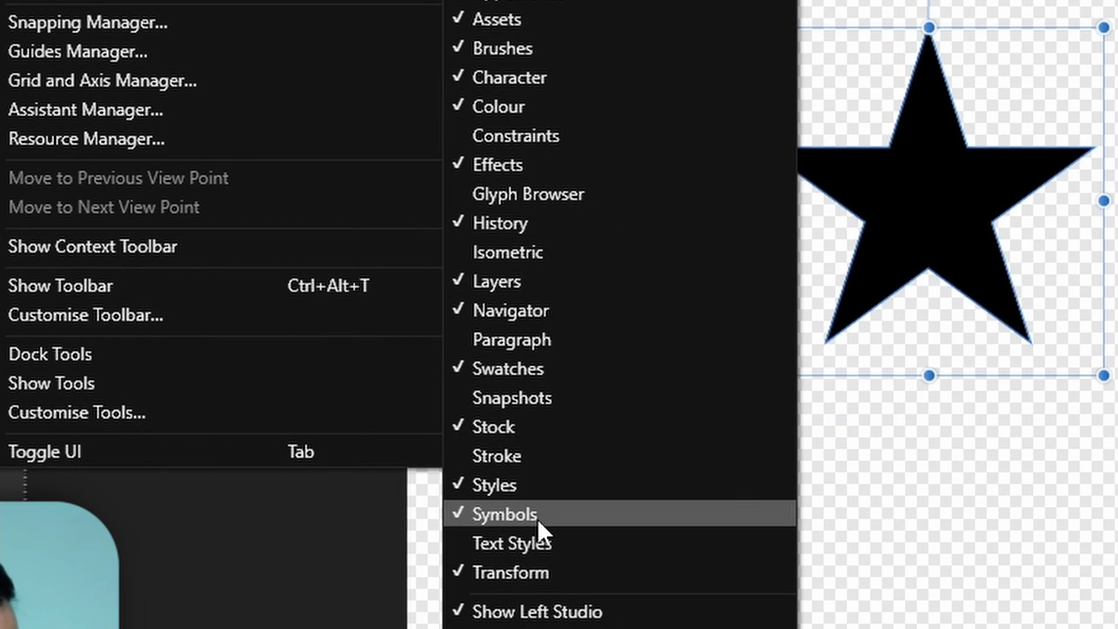
left_click(537, 518)
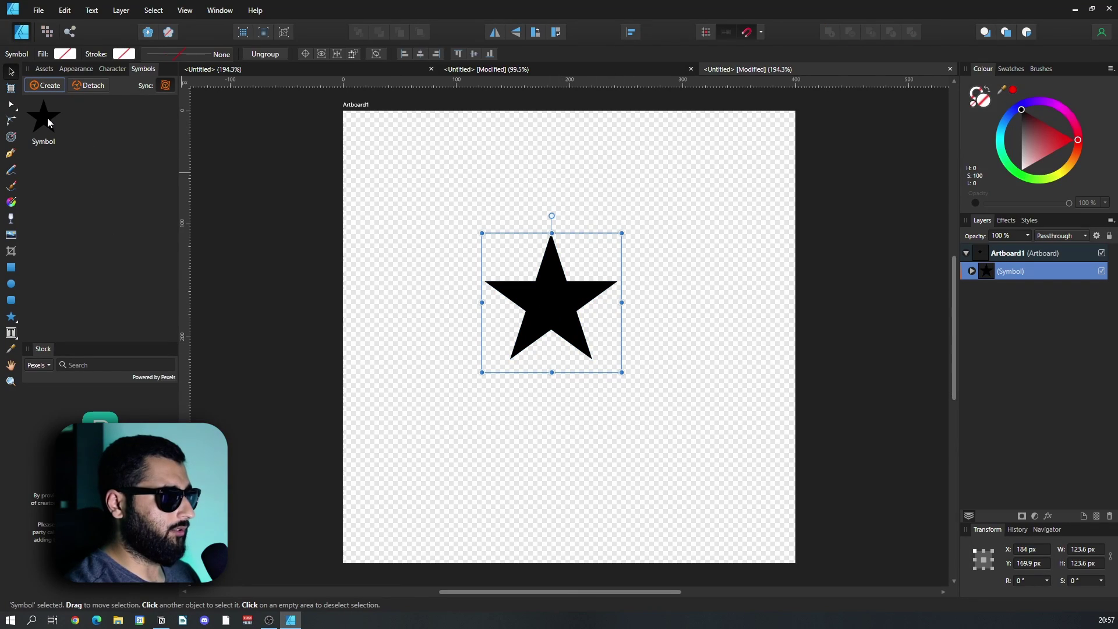
left_click(976, 551)
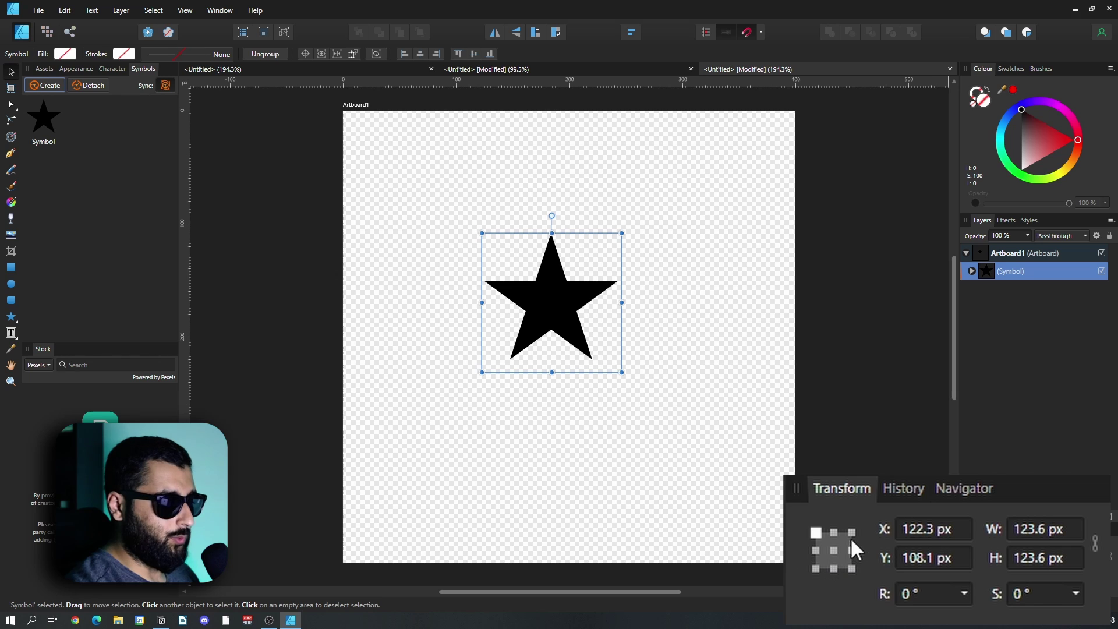
Set the Transform anchor to centre and place the star at X 0, Y 0
left_click(833, 548)
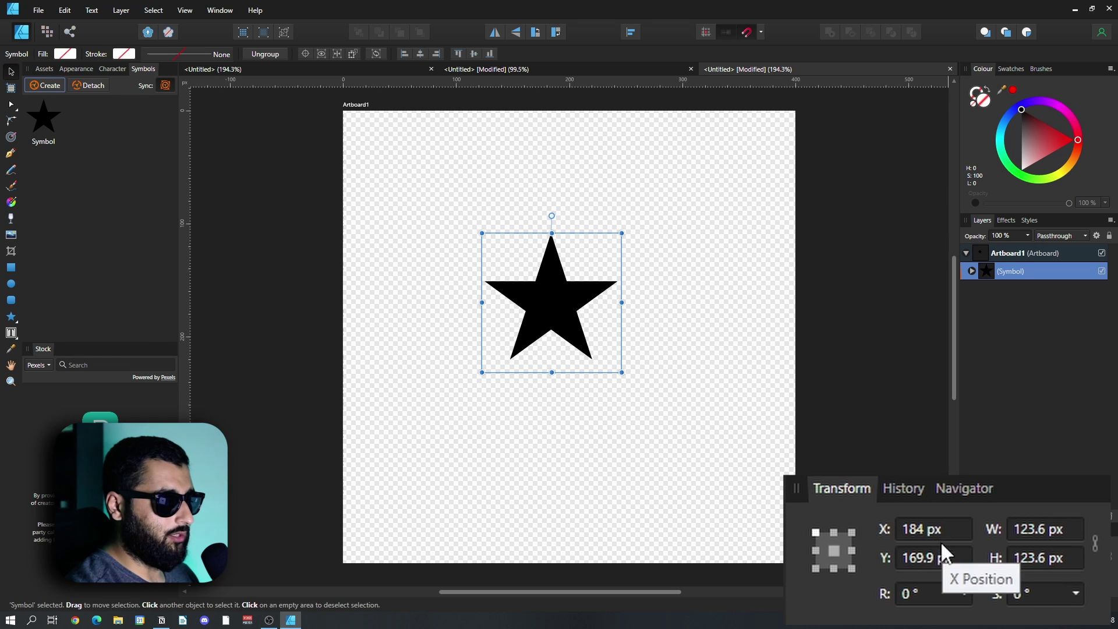
left_click(816, 532)
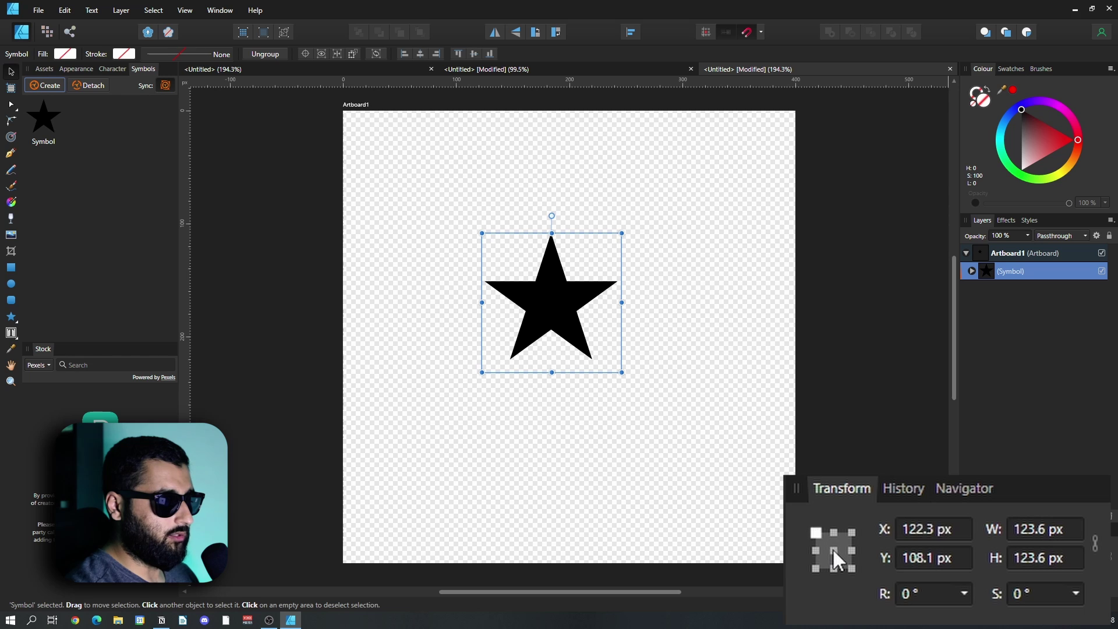
left_click(834, 551)
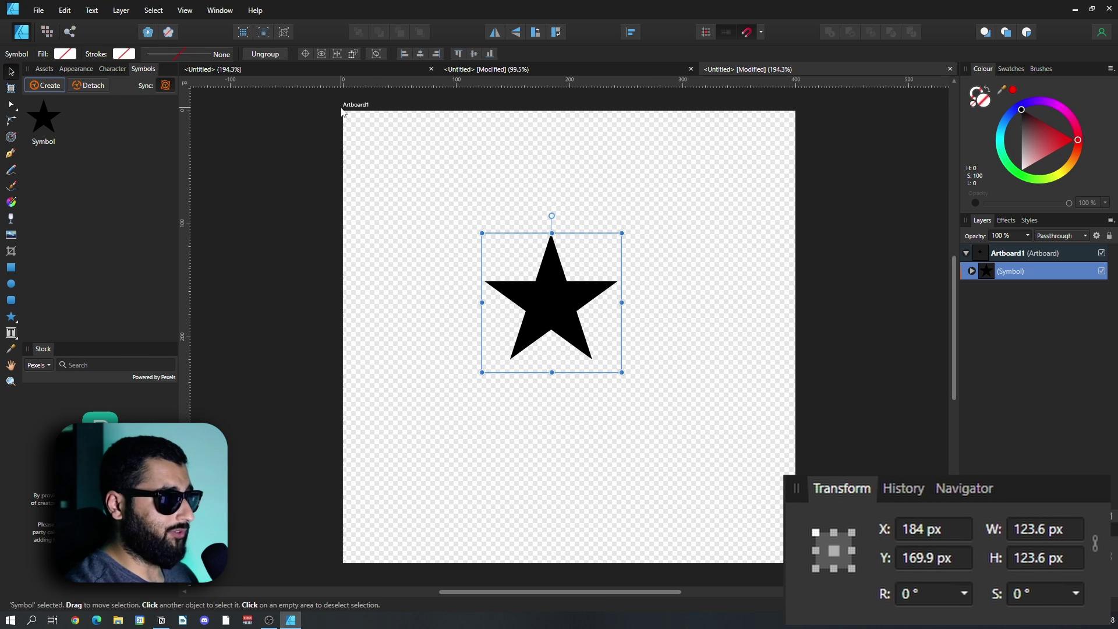
left_click(932, 529)
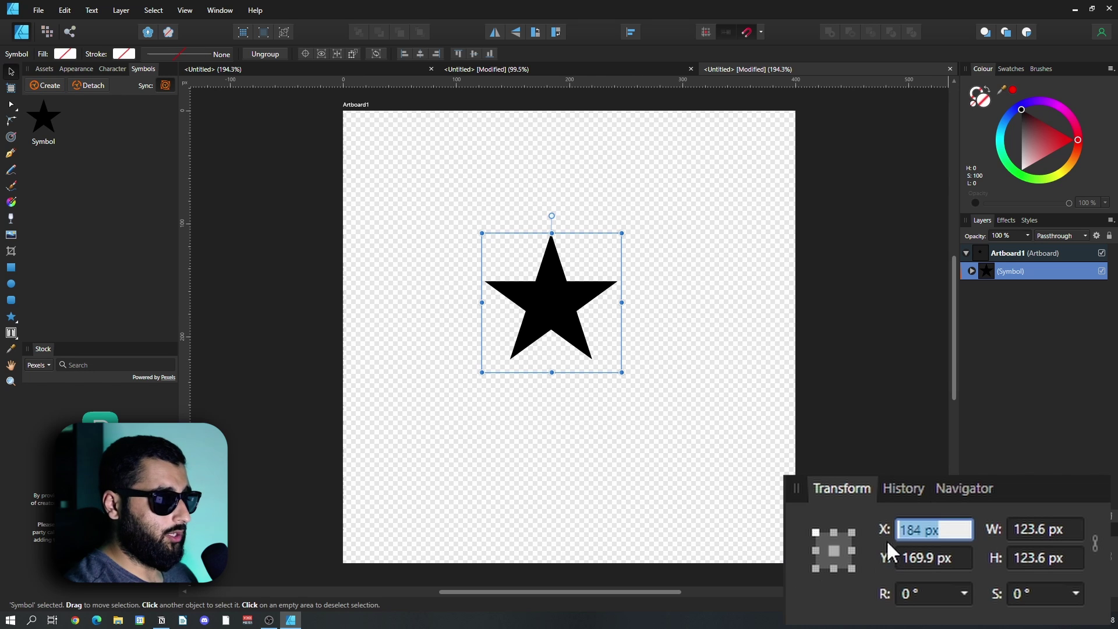
type("0")
left_click(948, 563)
type("0")
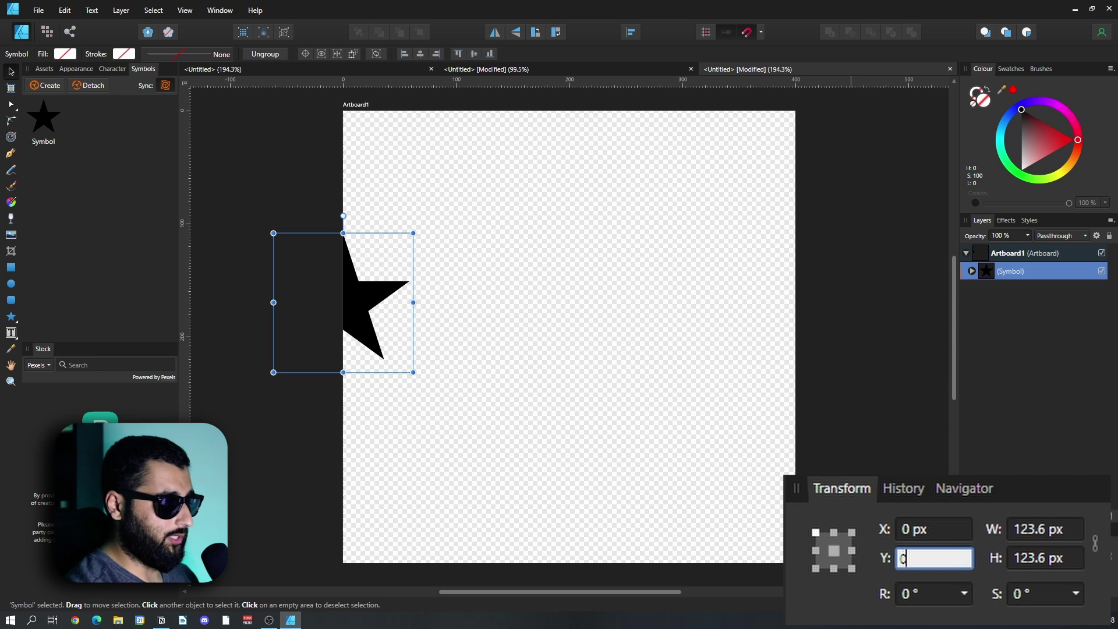
key("Return")
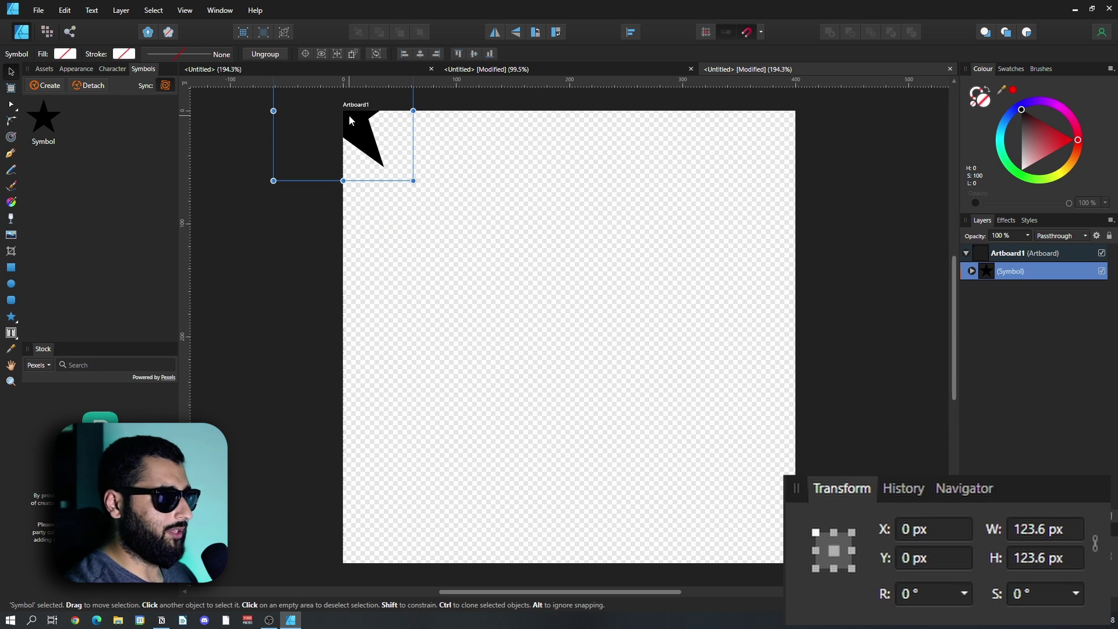
Re-enter Y 0 after a stray nudge, then reselect the corner star
scroll(363, 134, "up", 2)
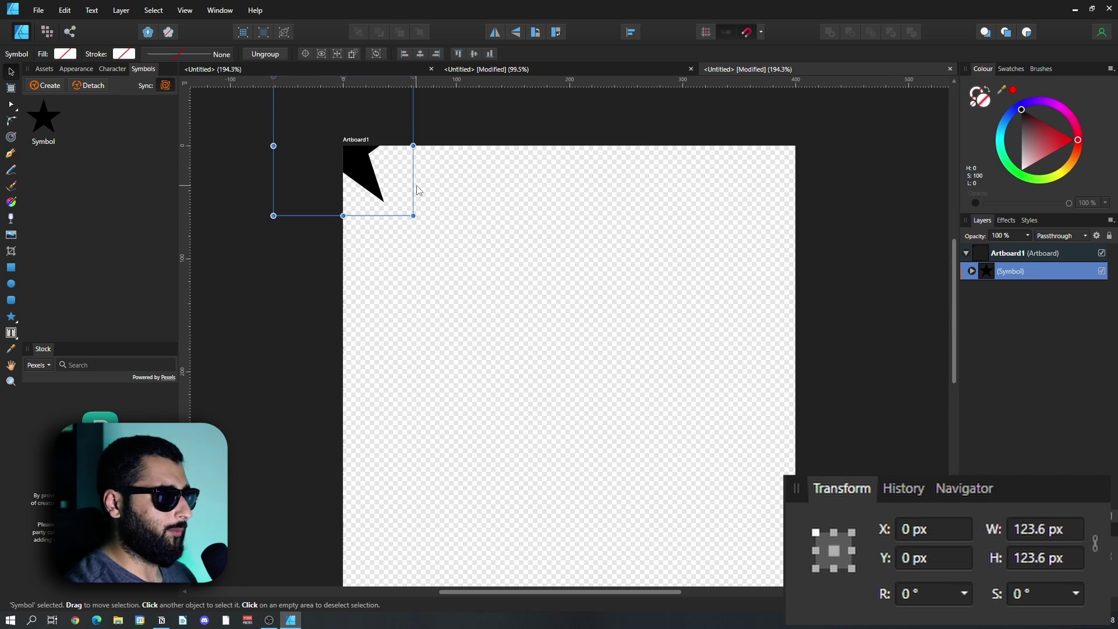
scroll(417, 190, "down", 1)
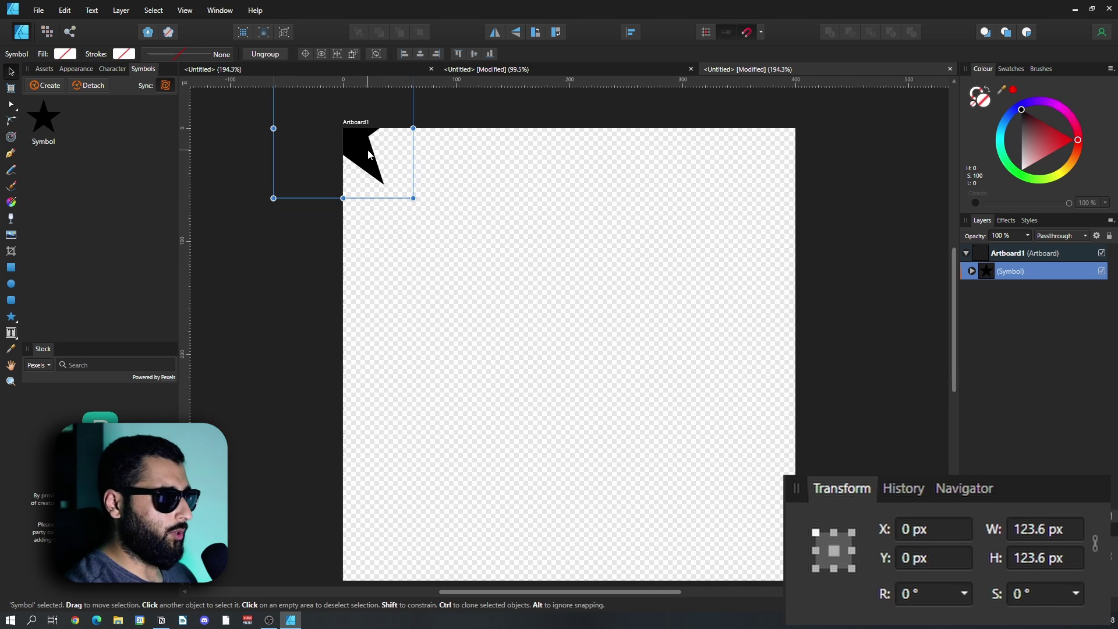
mouse_move(354, 140)
left_mouse_down()
mouse_move(399, 210)
mouse_move(349, 142)
left_mouse_up()
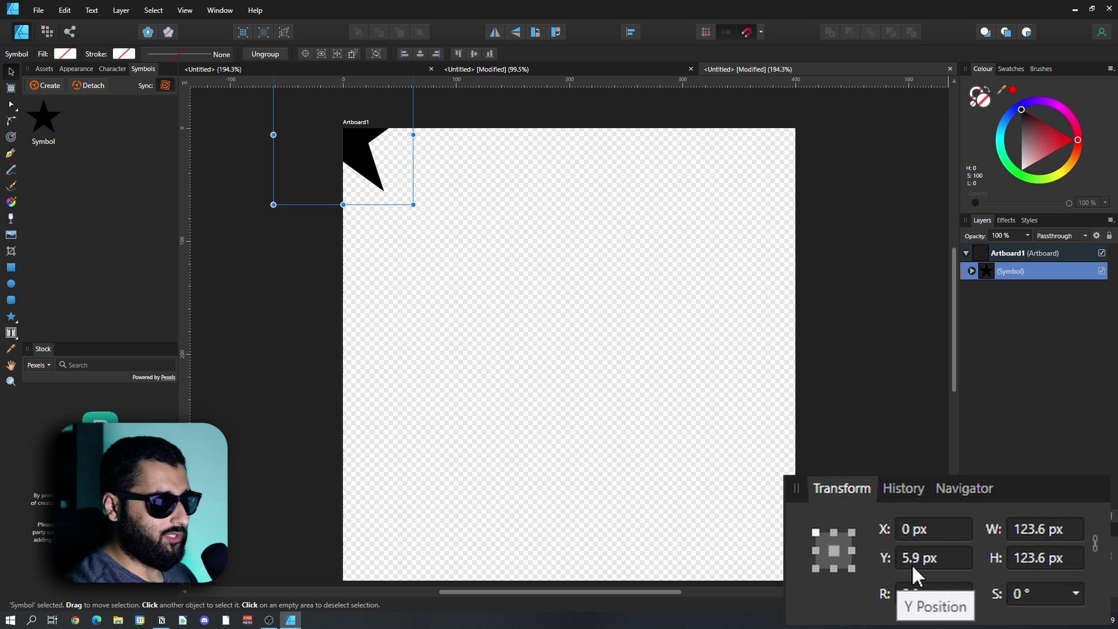
left_click(938, 560)
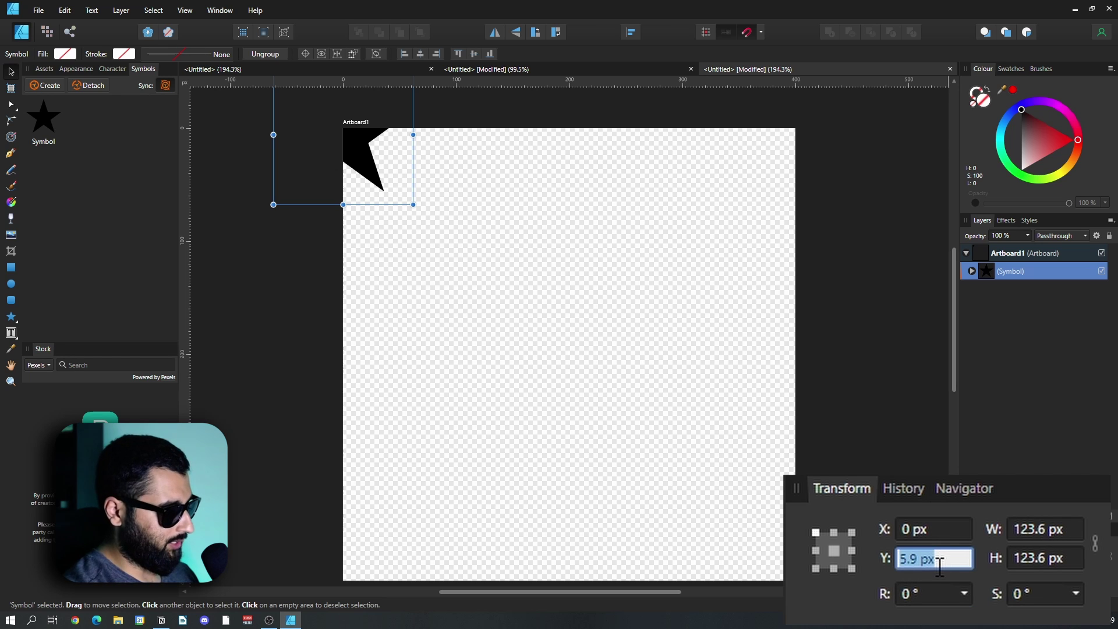
type("0")
key("Return")
key("ctrl+d")
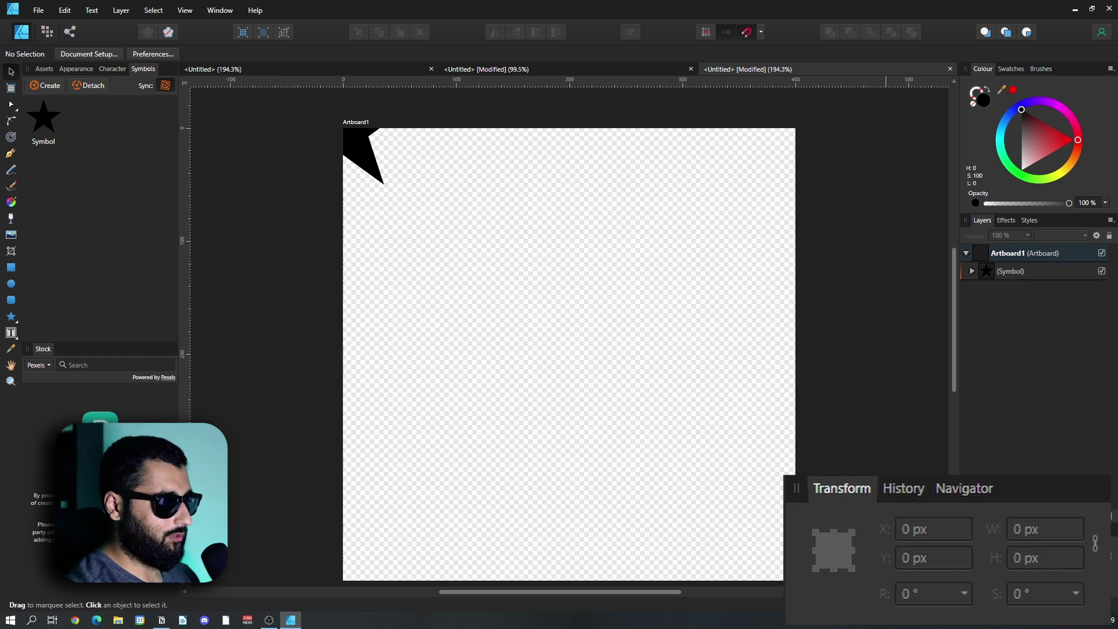
left_click(383, 181)
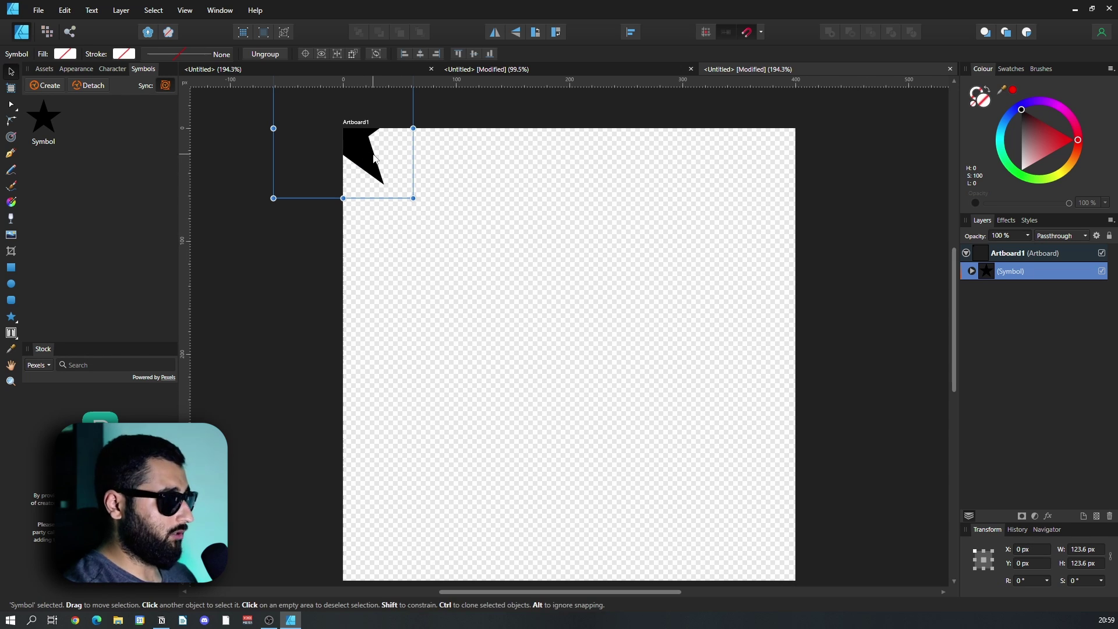
Duplicate the star to X 400 px on the top-right corner and delete the extra copy
key("ctrl+j")
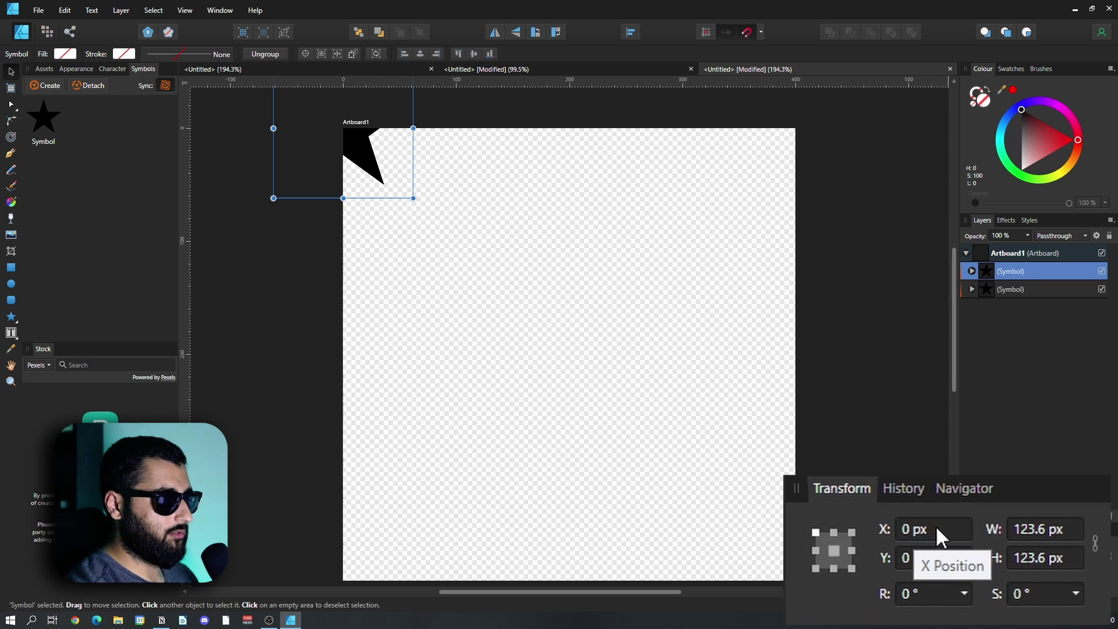
left_click(1035, 549)
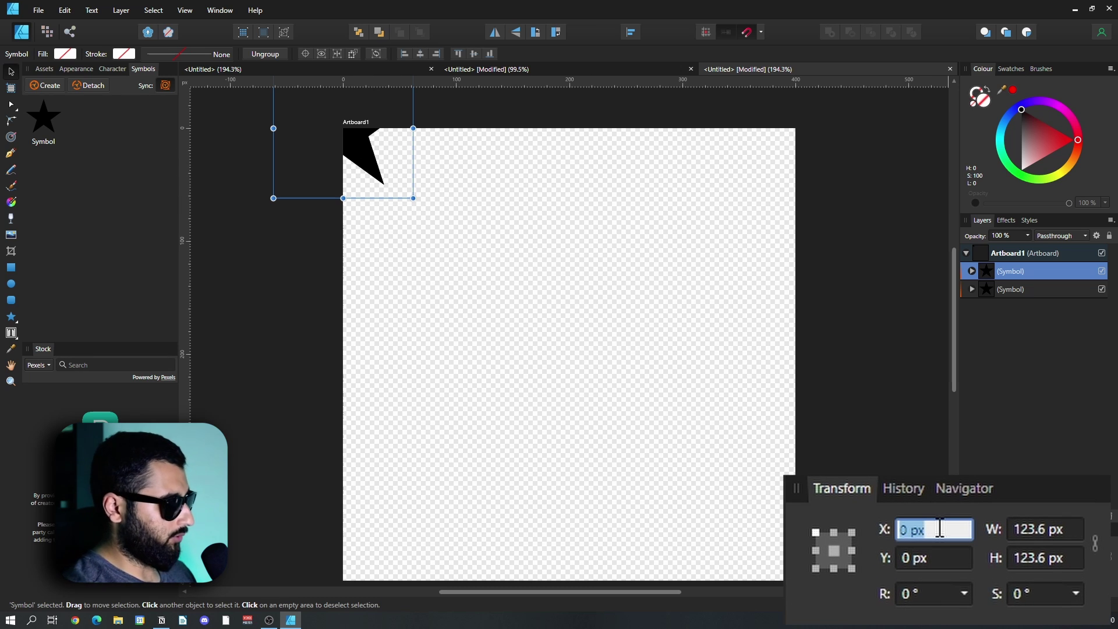
type("400")
key("Return")
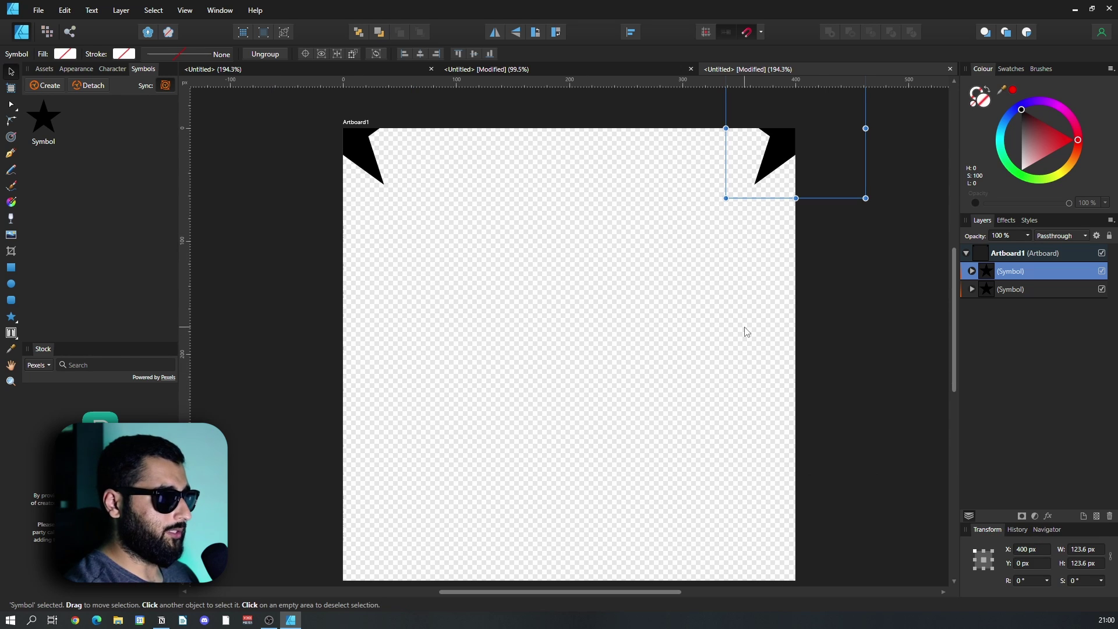
key("ctrl+j")
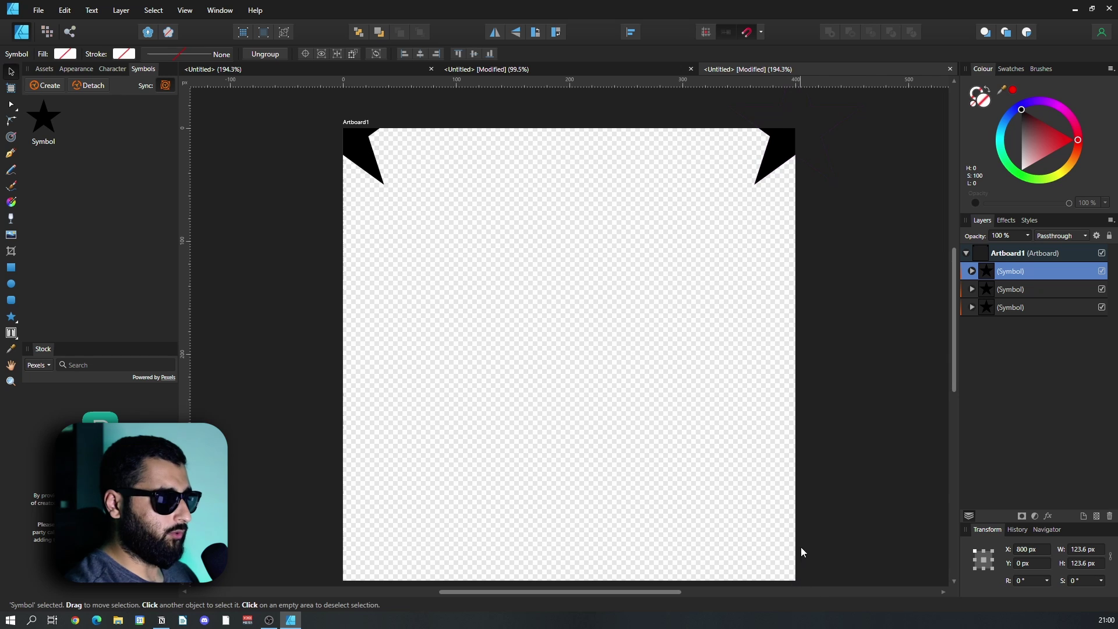
key("Delete")
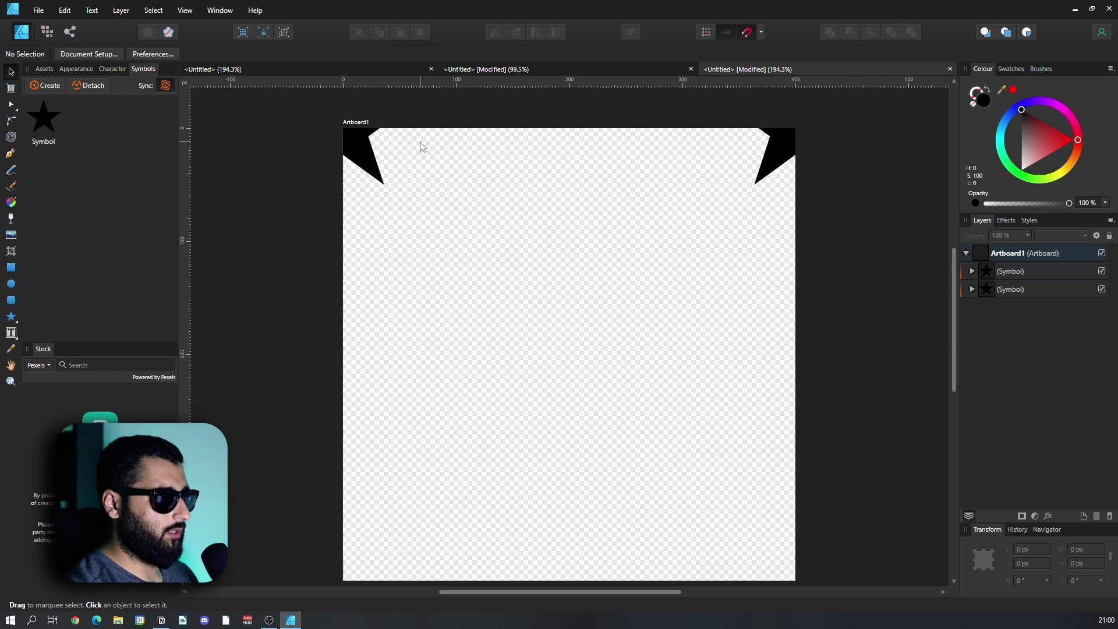
left_click(363, 150)
Move the two top stars' copies down to Y 400 px
left_click(781, 159, "shift")
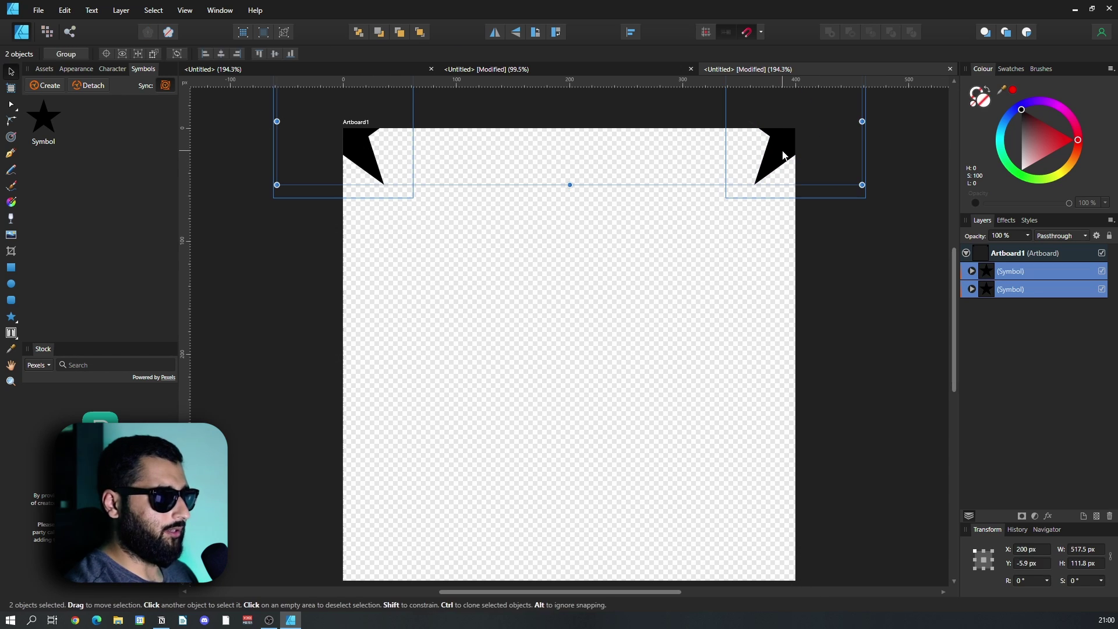
mouse_move(778, 146)
left_mouse_down()
mouse_move(779, 531)
mouse_move(781, 414)
left_mouse_up()
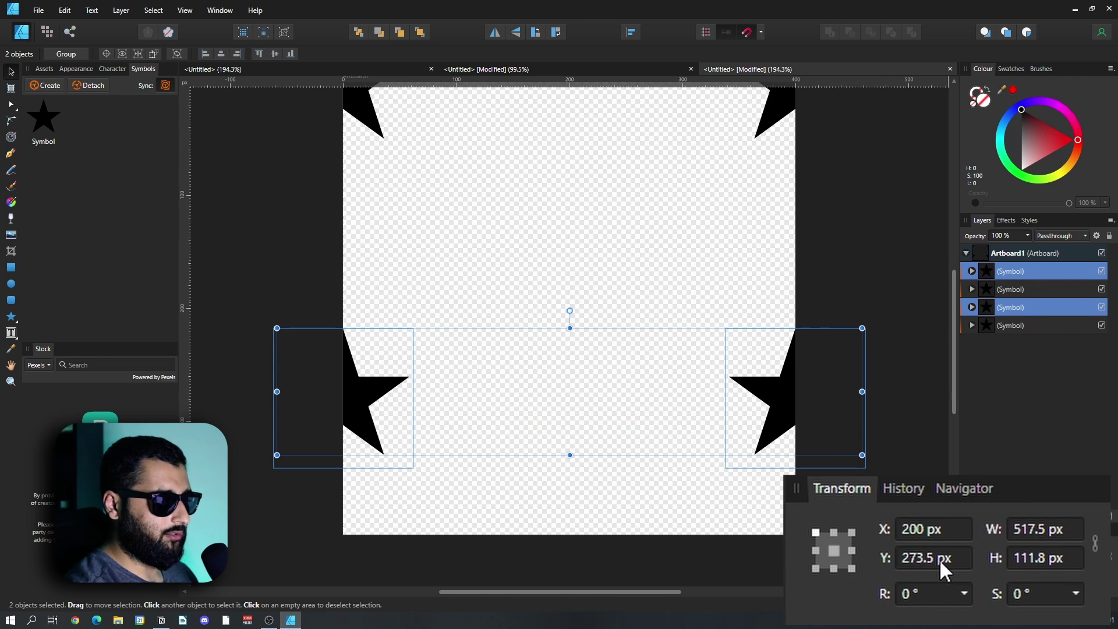
left_click(939, 560)
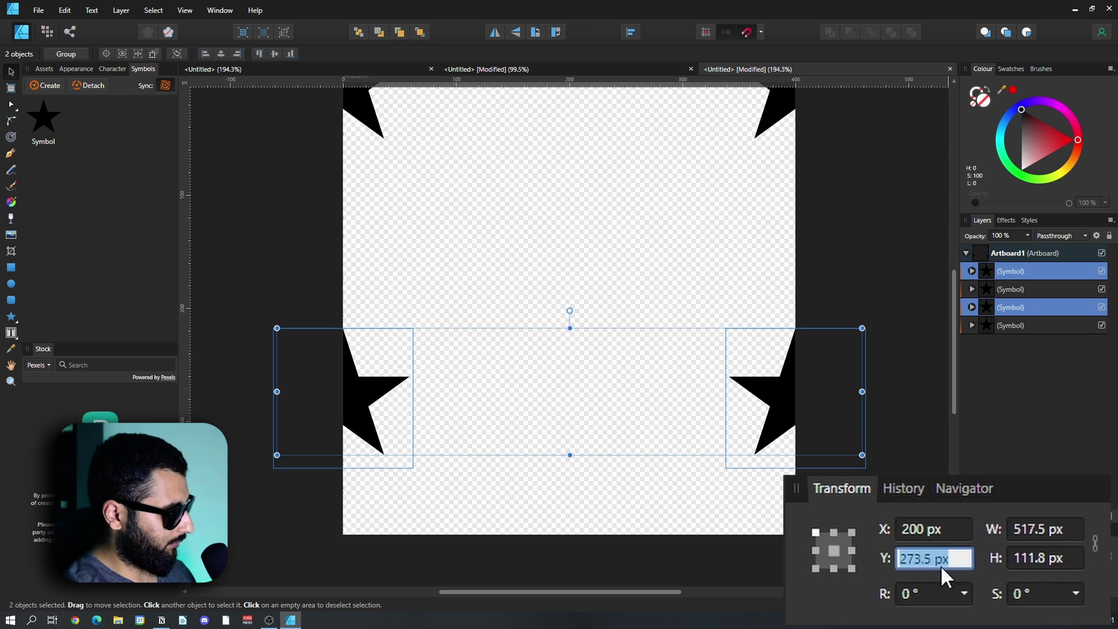
type("400")
key("Return")
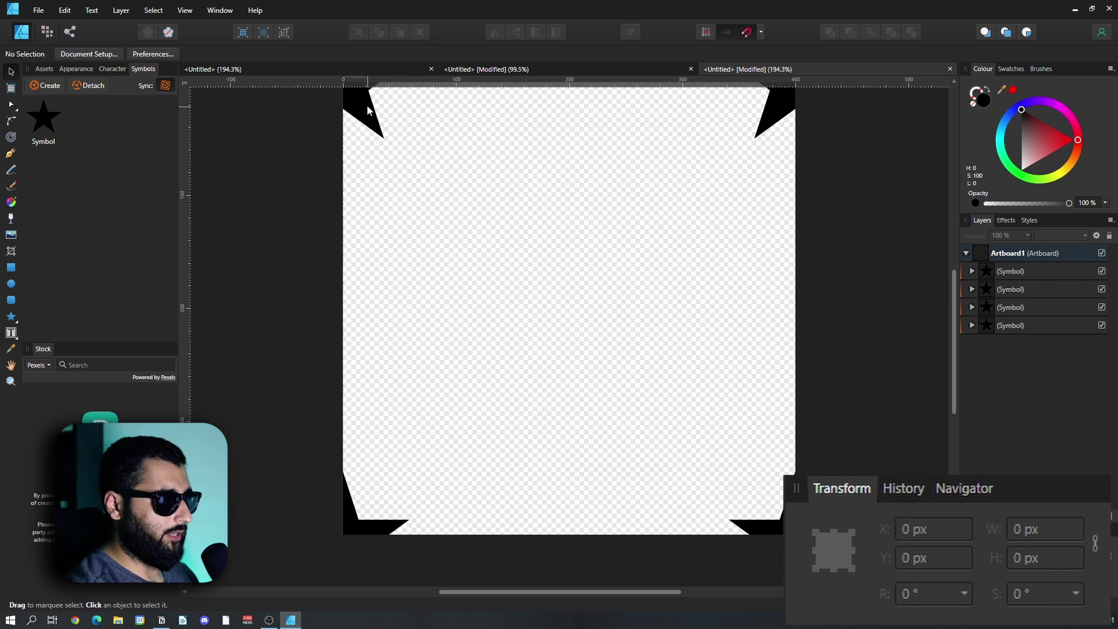
Check each corner star and set the bottom-left and bottom-right stars to Y 400 px
left_click(367, 106)
scroll(372, 128, "up", 2)
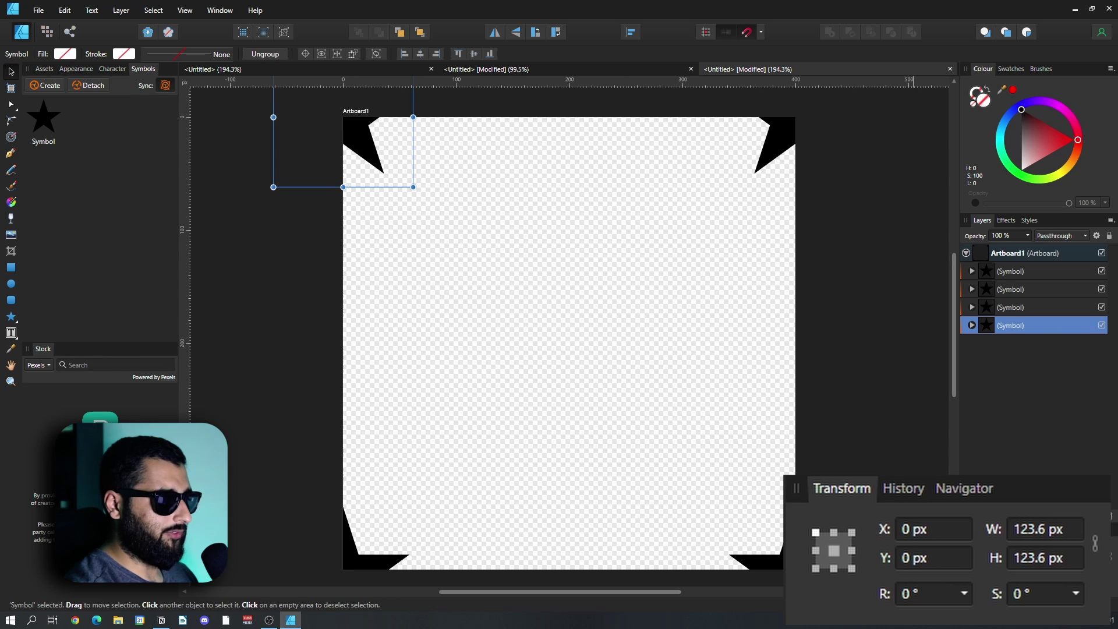
left_click(790, 140)
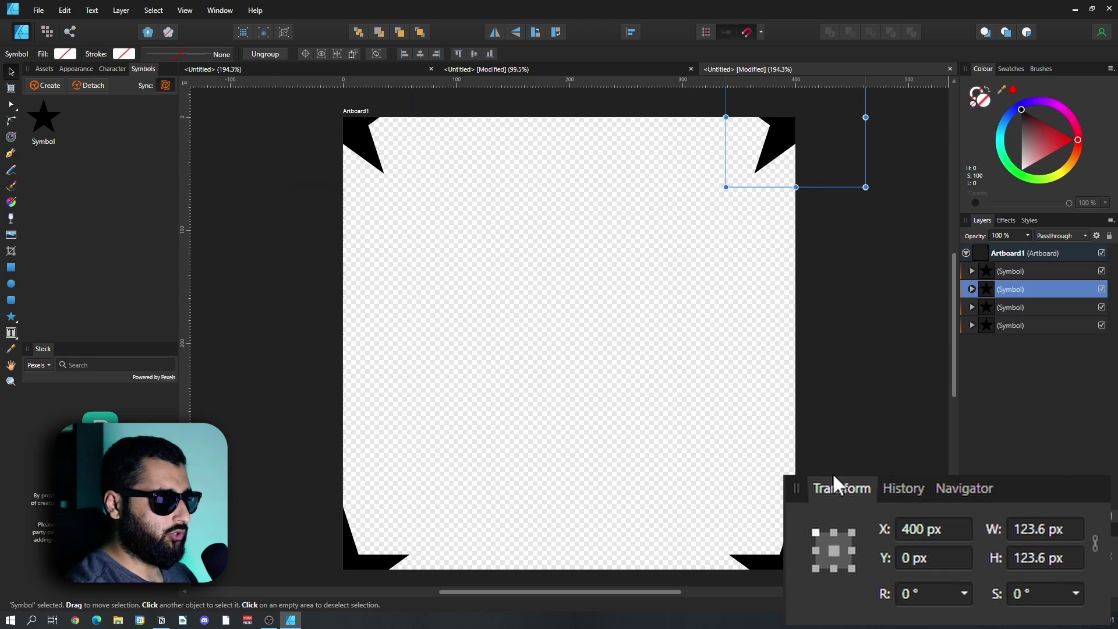
left_click(352, 558)
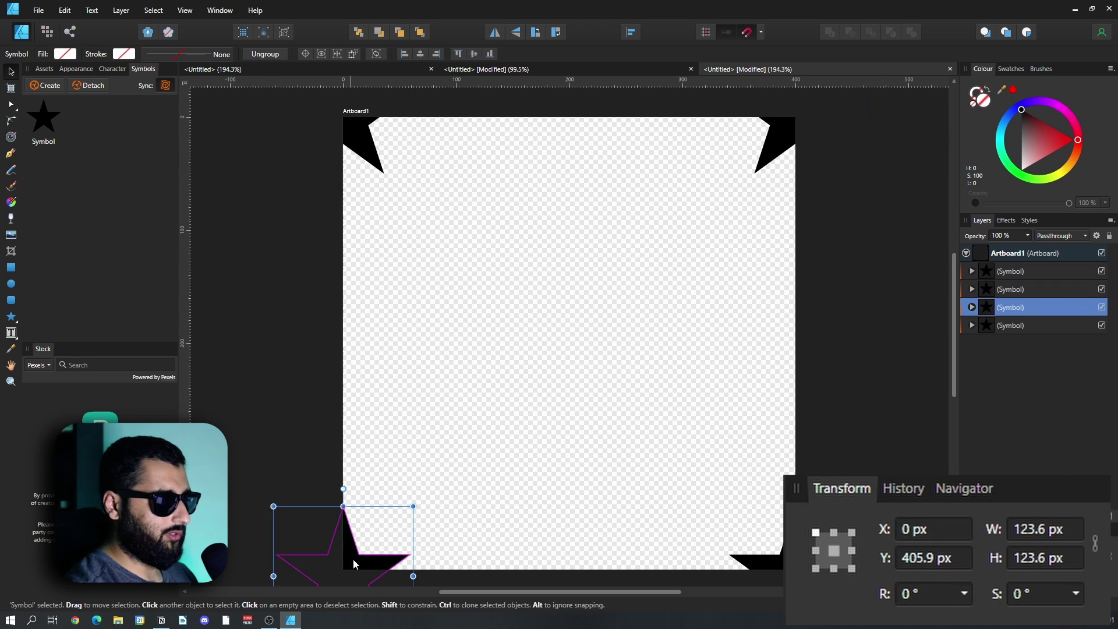
left_click(918, 558)
type("405.9")
left_click(757, 562)
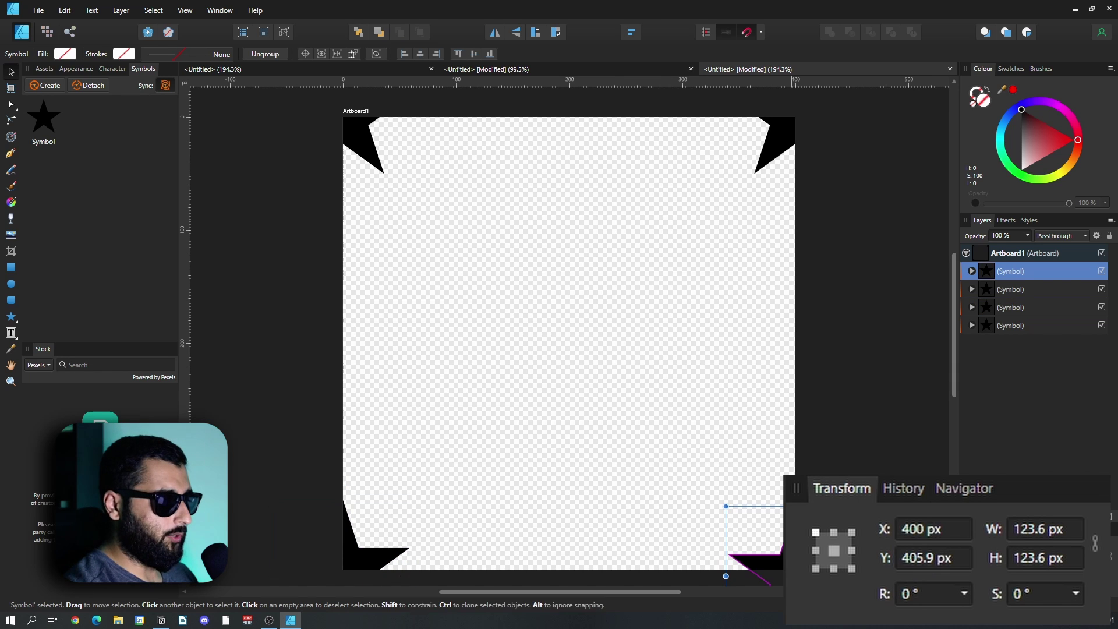
left_click(931, 558)
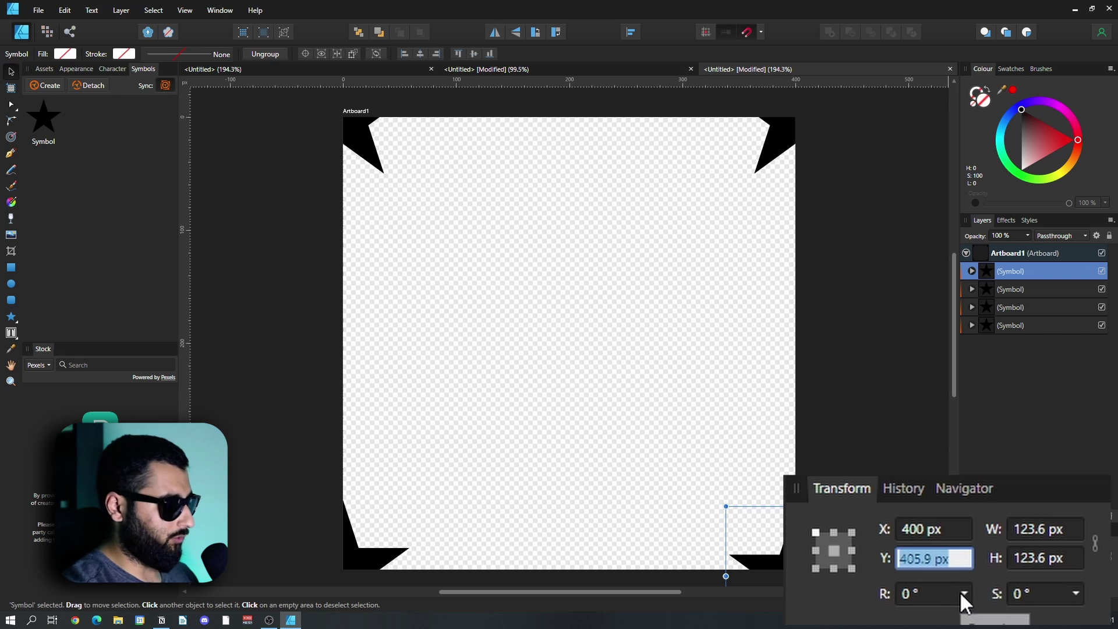
type("400")
key("Return")
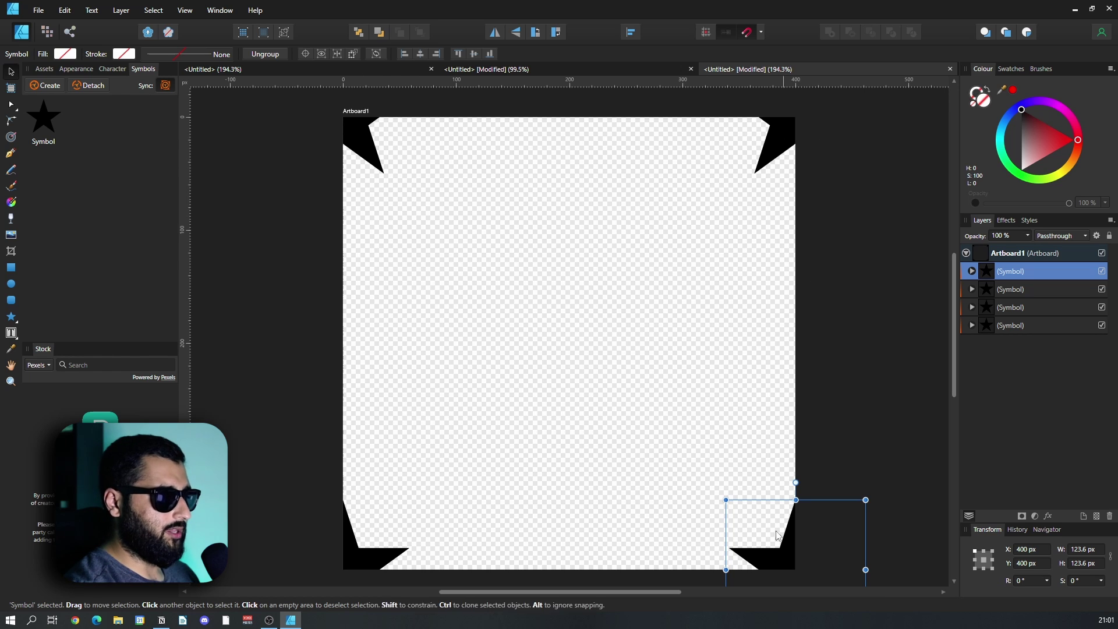
left_click(493, 286)
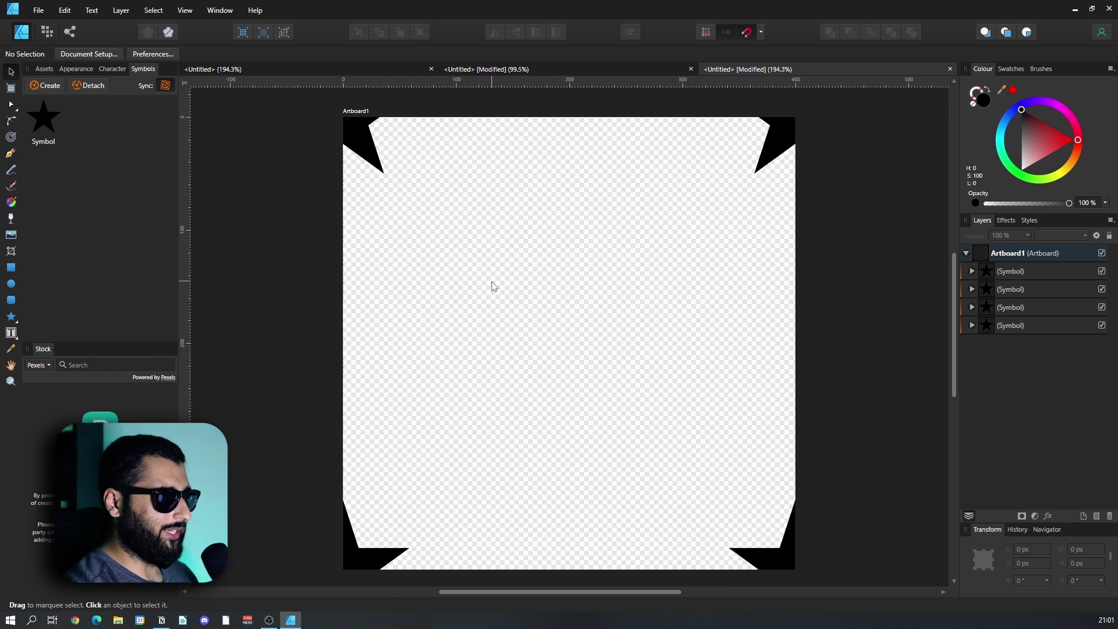
Duplicate a corner star and place copies at the top and bottom centre edges
left_click(373, 150)
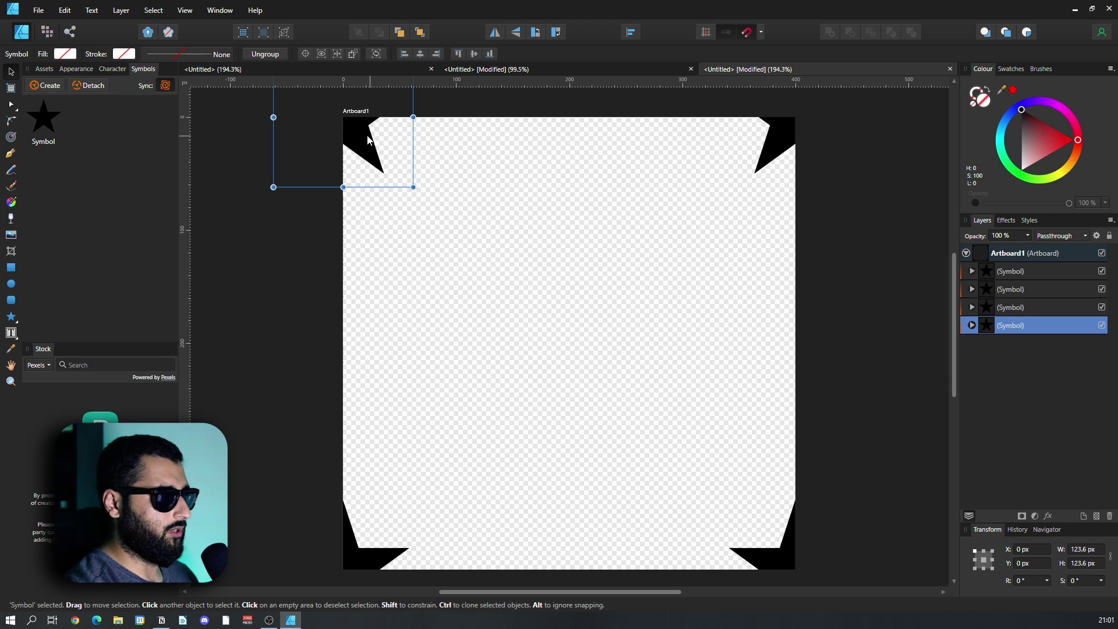
key("ctrl+j")
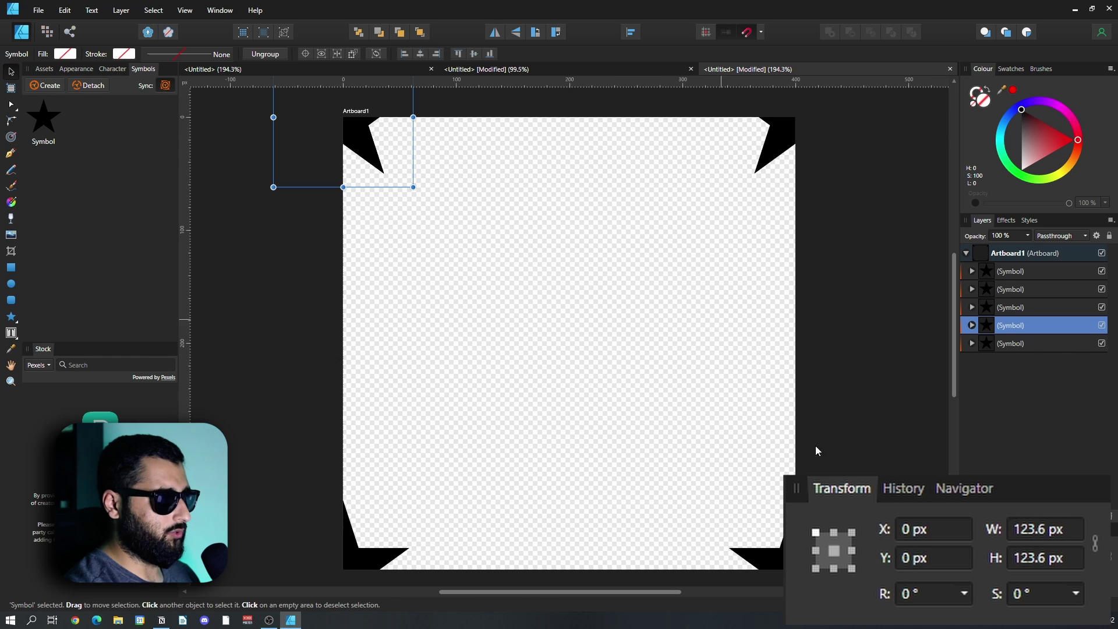
left_click_drag(575, 138, 575, 571)
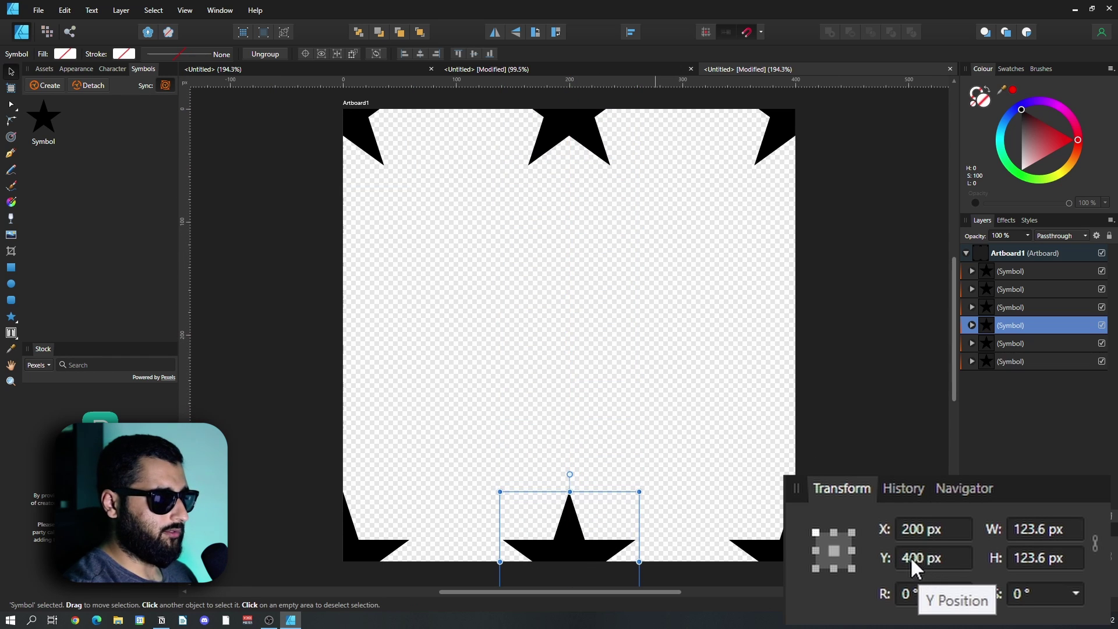
left_click(674, 492)
Clone the top row of three stars down to Y 200 px to fill the middle row
left_click(353, 129)
left_click(569, 136, "shift")
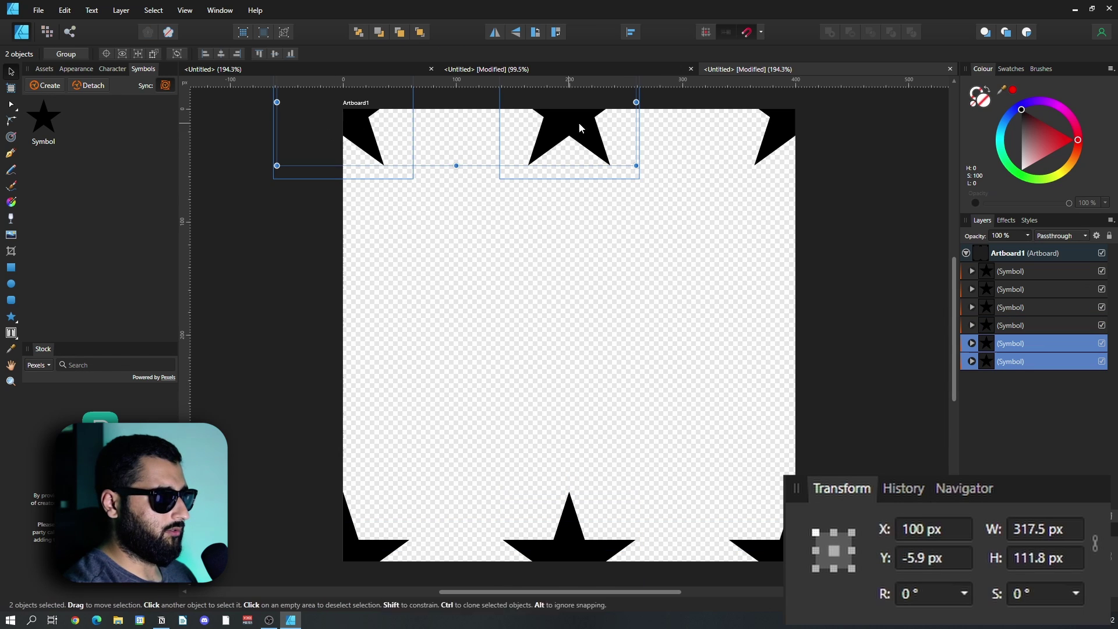
left_click(773, 134, "shift")
left_click_drag(774, 131, 781, 365)
left_click(298, 186)
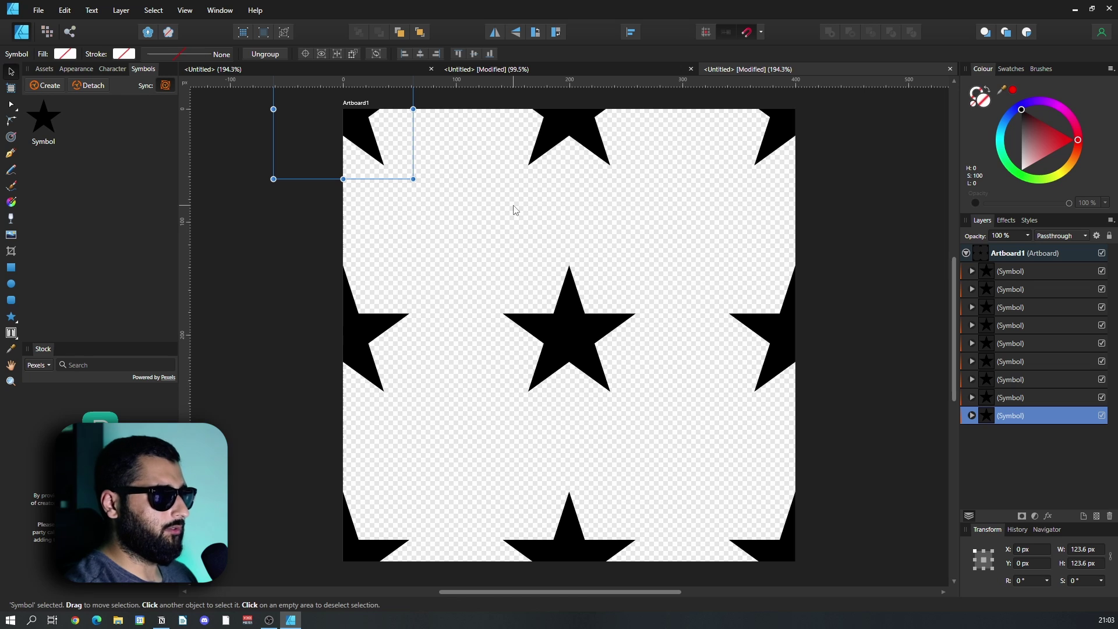
Recolour the centre star symbol dark maroon so all nine synced stars change
left_click(546, 310)
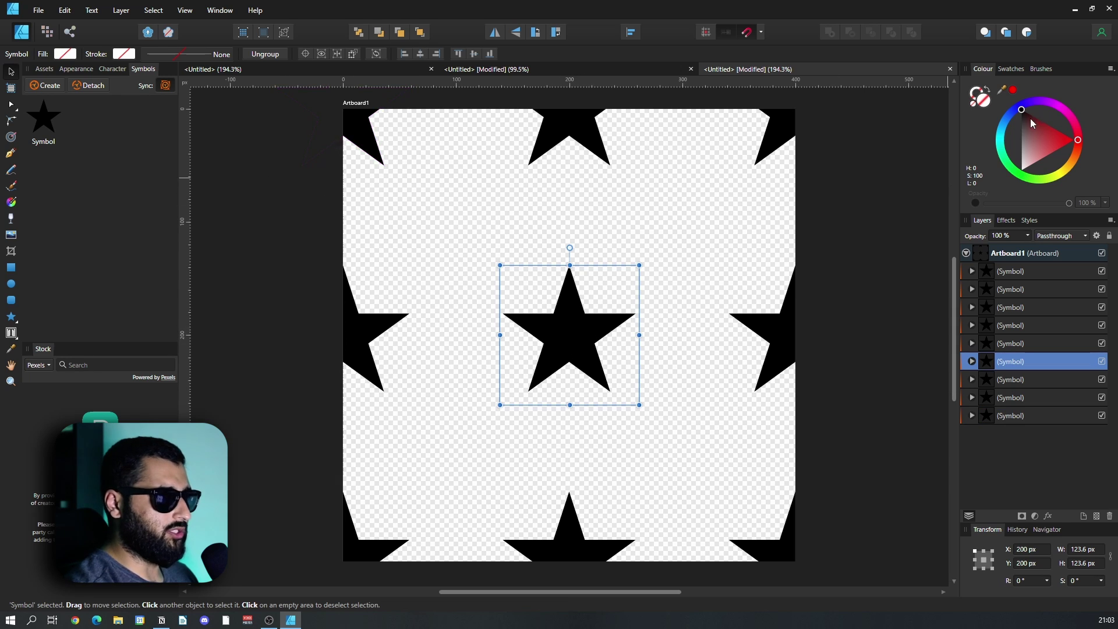
mouse_move(1030, 118)
left_mouse_down()
mouse_move(1024, 127)
mouse_move(1036, 124)
left_mouse_up()
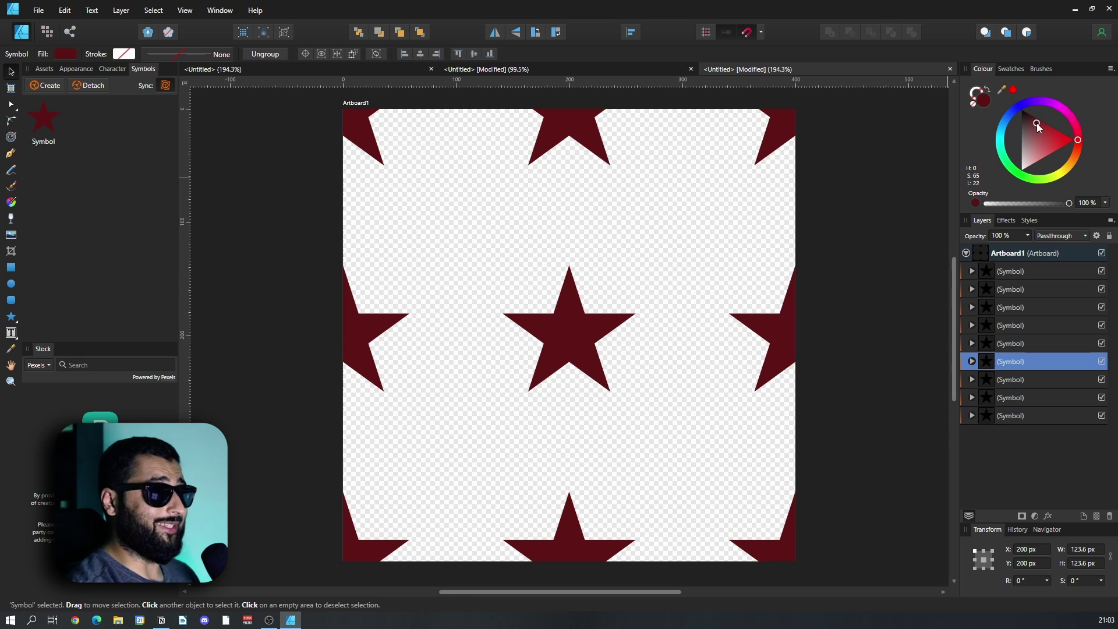
left_click_drag(1036, 124, 1032, 123)
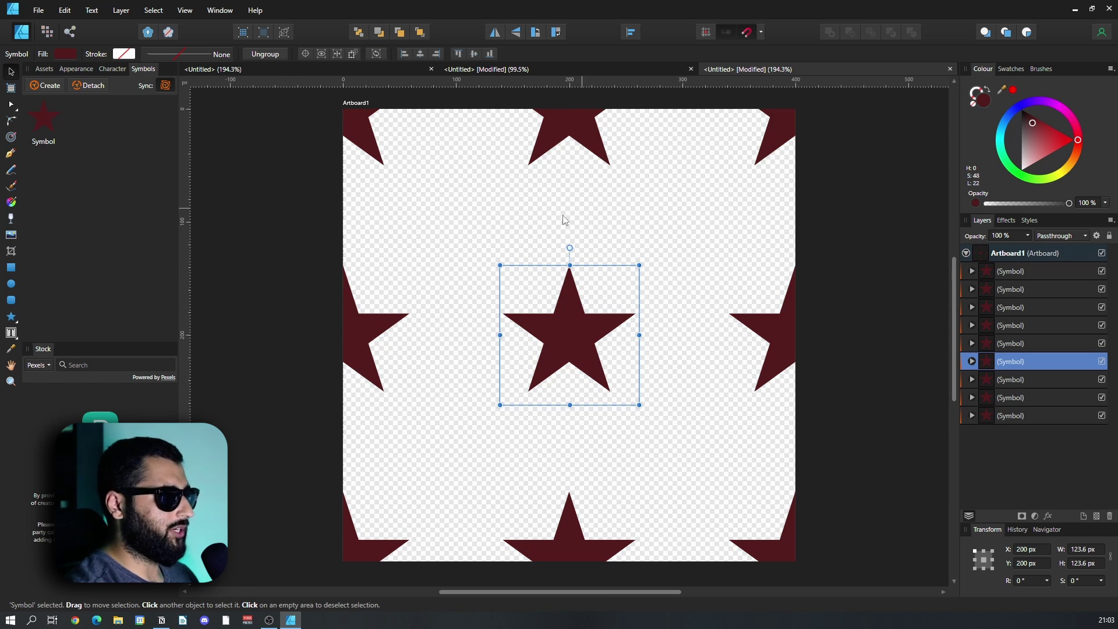
left_click(248, 214)
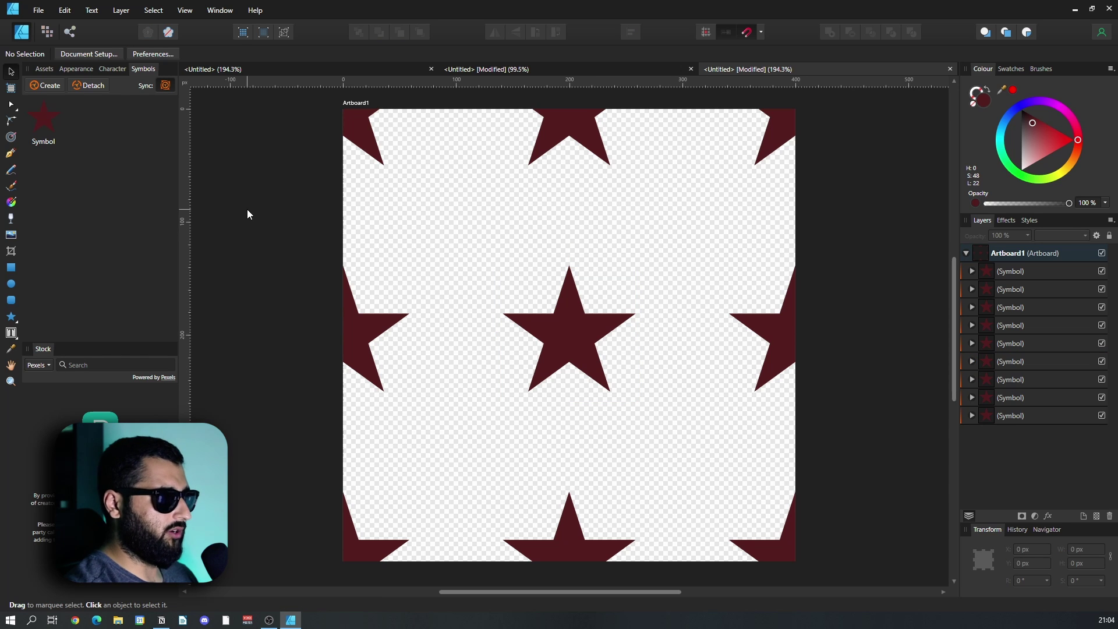
Export the tile as a 400 × 400 px PNG saved as Untitled.png
left_click(37, 11)
left_click(76, 212)
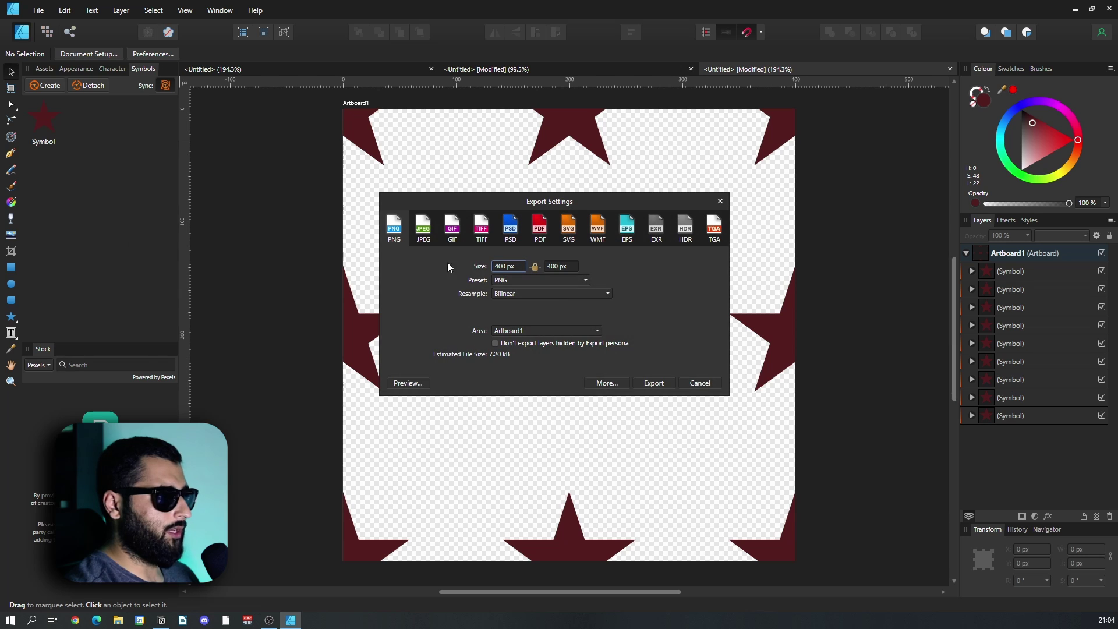
left_click(653, 383)
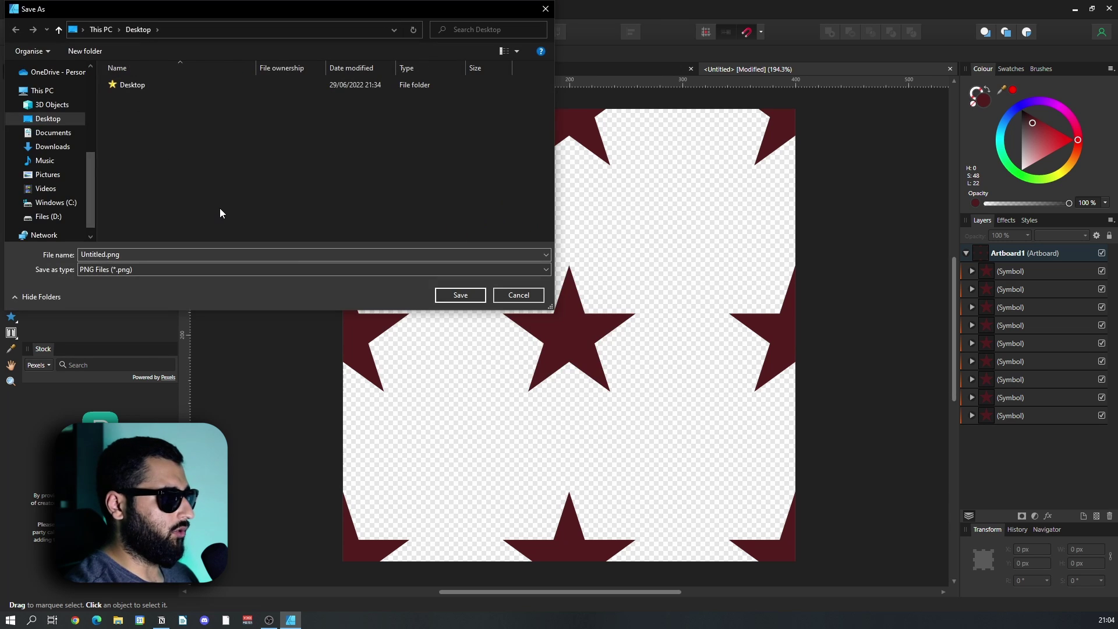
left_click(460, 295)
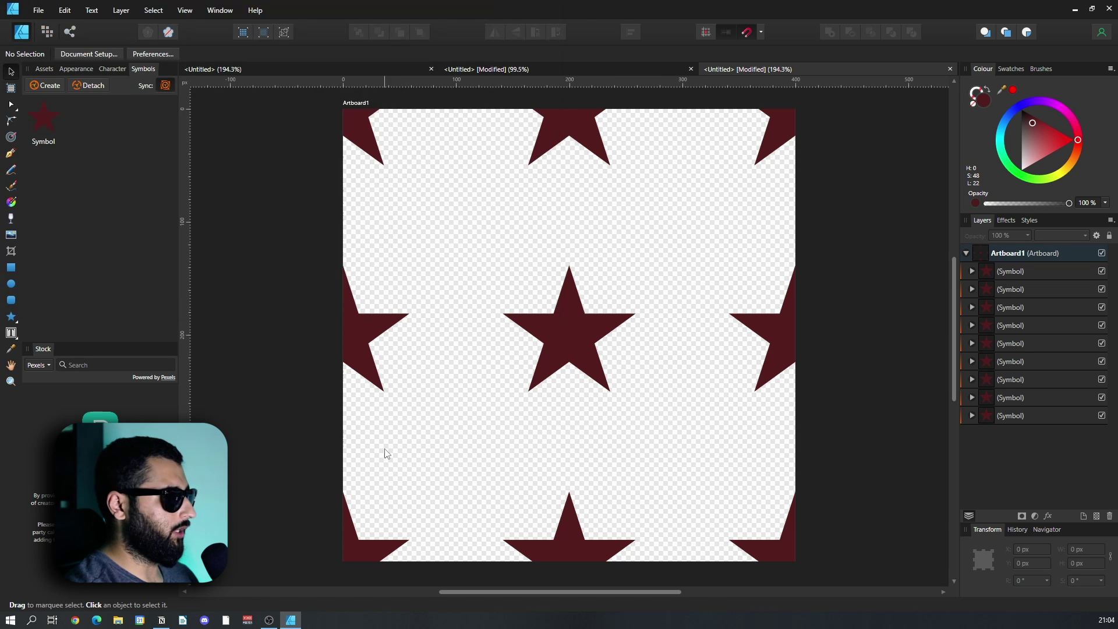
Create a 1920 × 1080 document and draw a roughly 1764 × 896 px rectangle on it
left_click(38, 9)
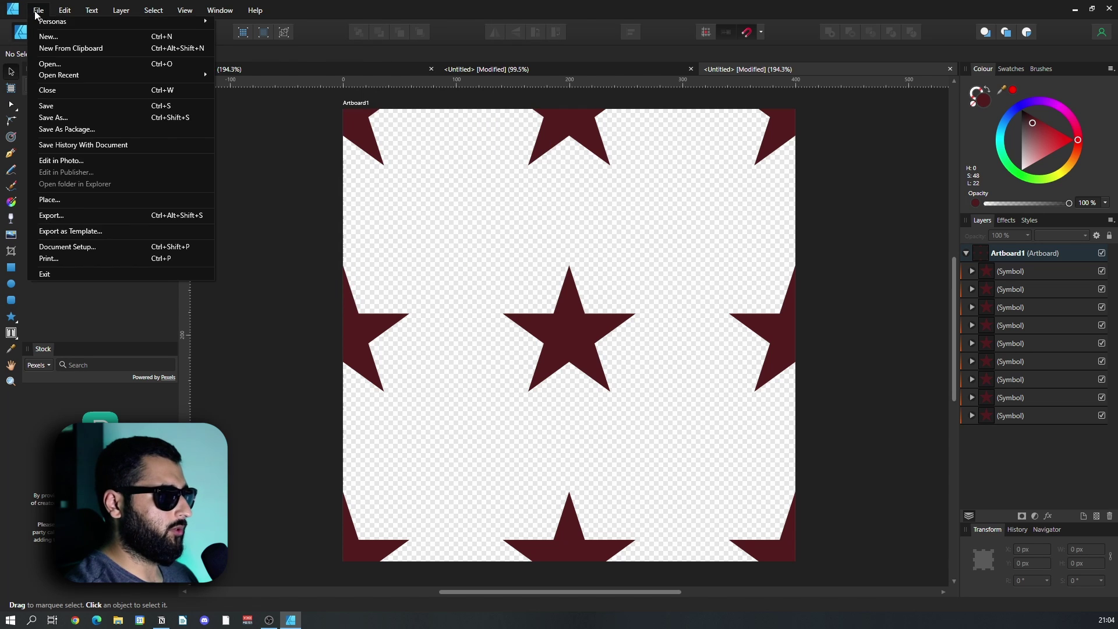
left_click(59, 25)
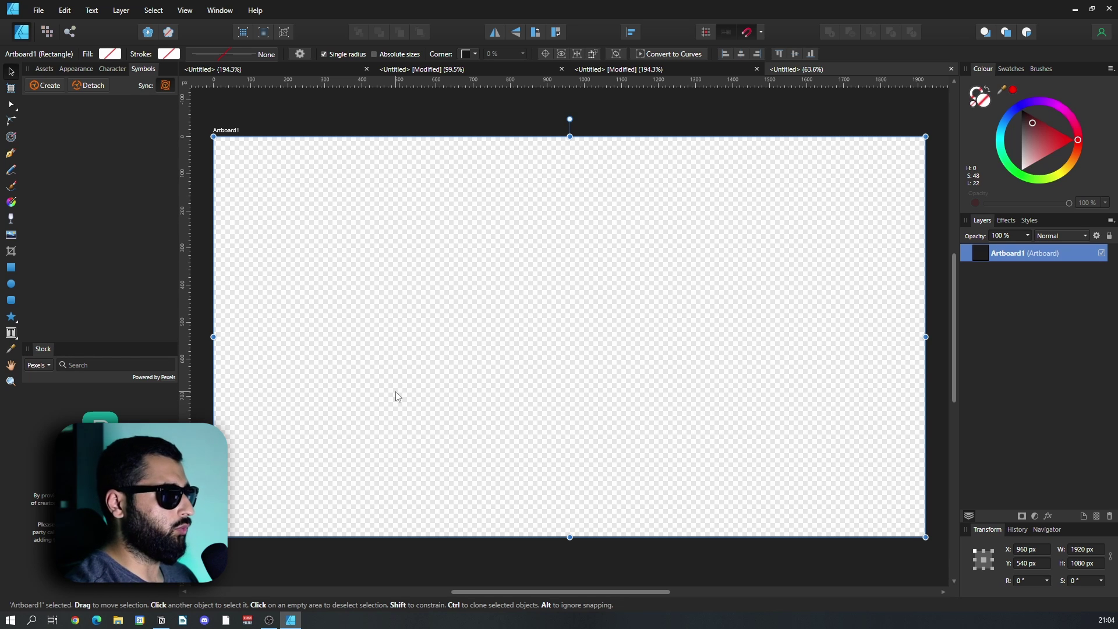
left_click(10, 267)
left_click_drag(237, 165, 891, 495)
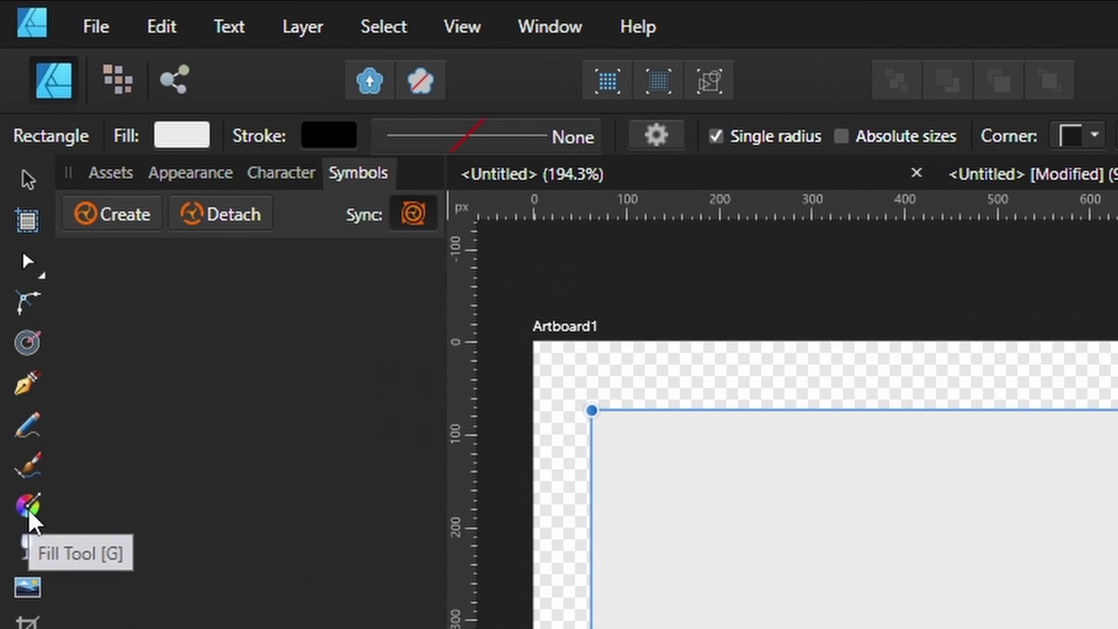
Give the rectangle a Bitmap fill using the exported Untitled.png star tile
left_click(28, 506)
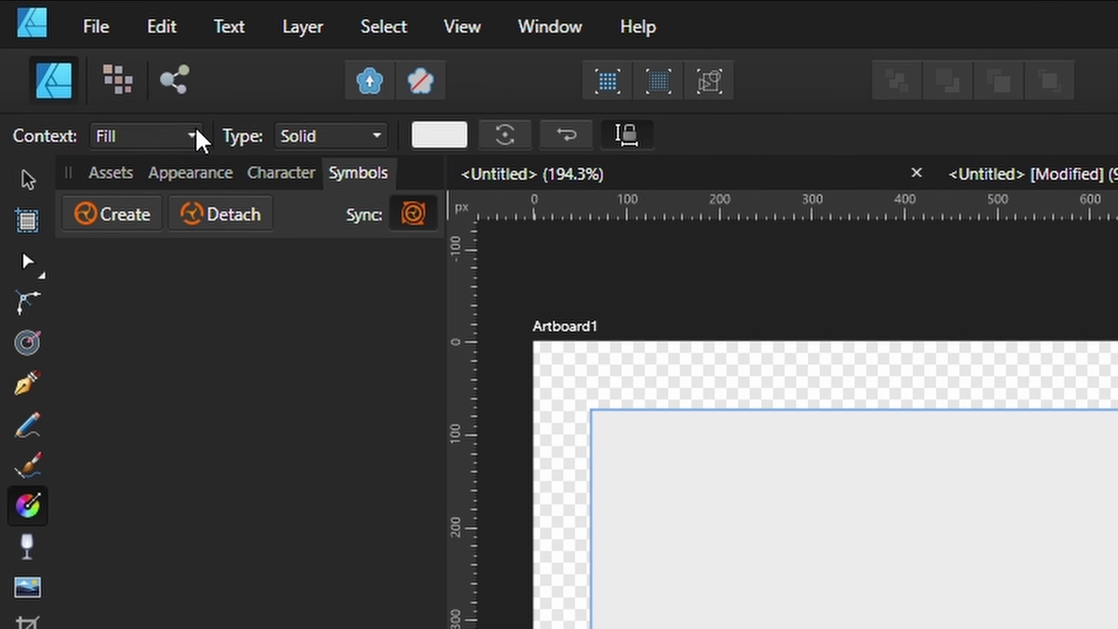
left_click(341, 139)
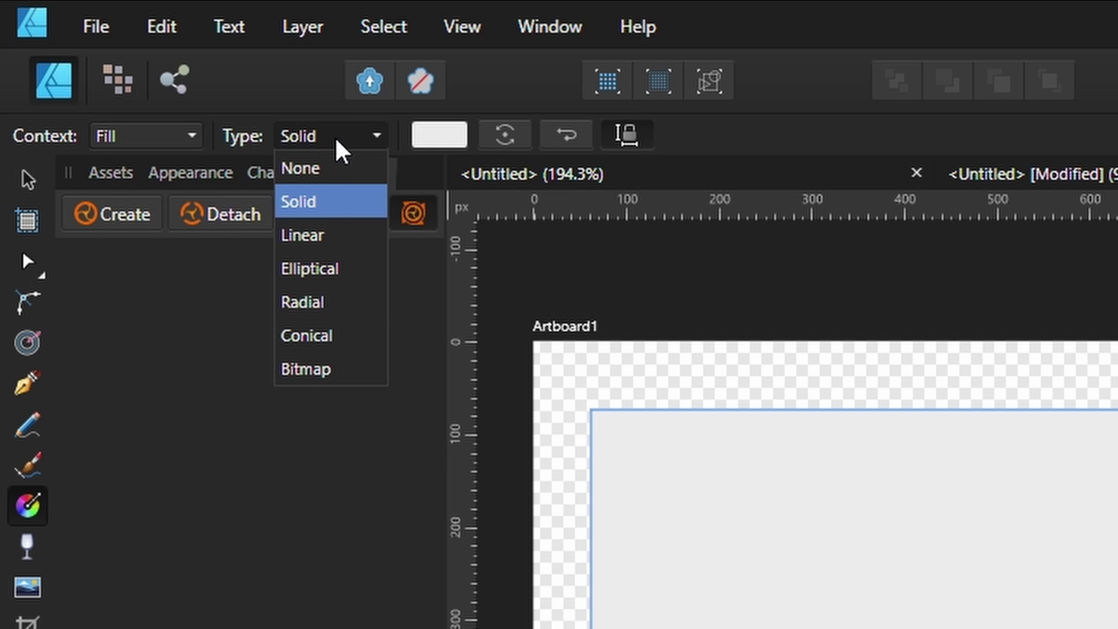
left_click(335, 372)
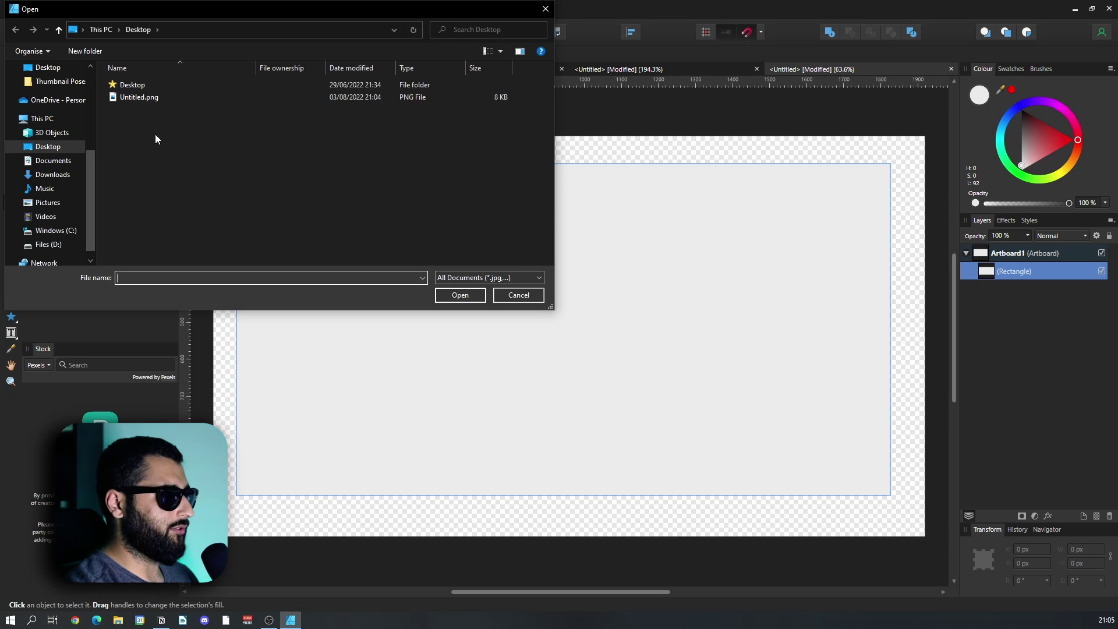
left_click(142, 97)
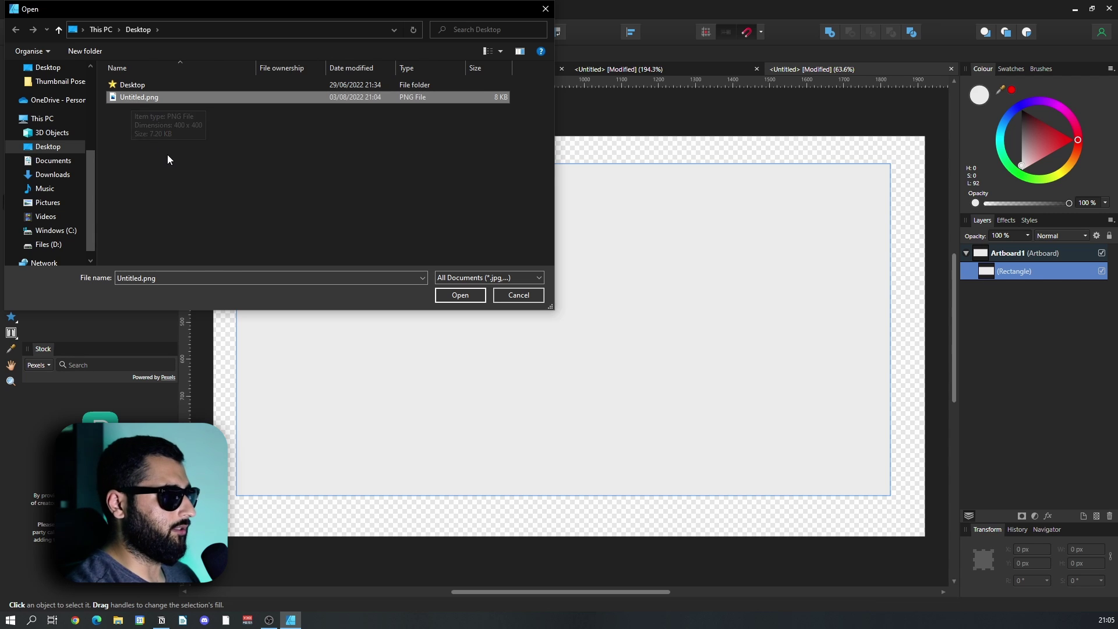
left_click(461, 295)
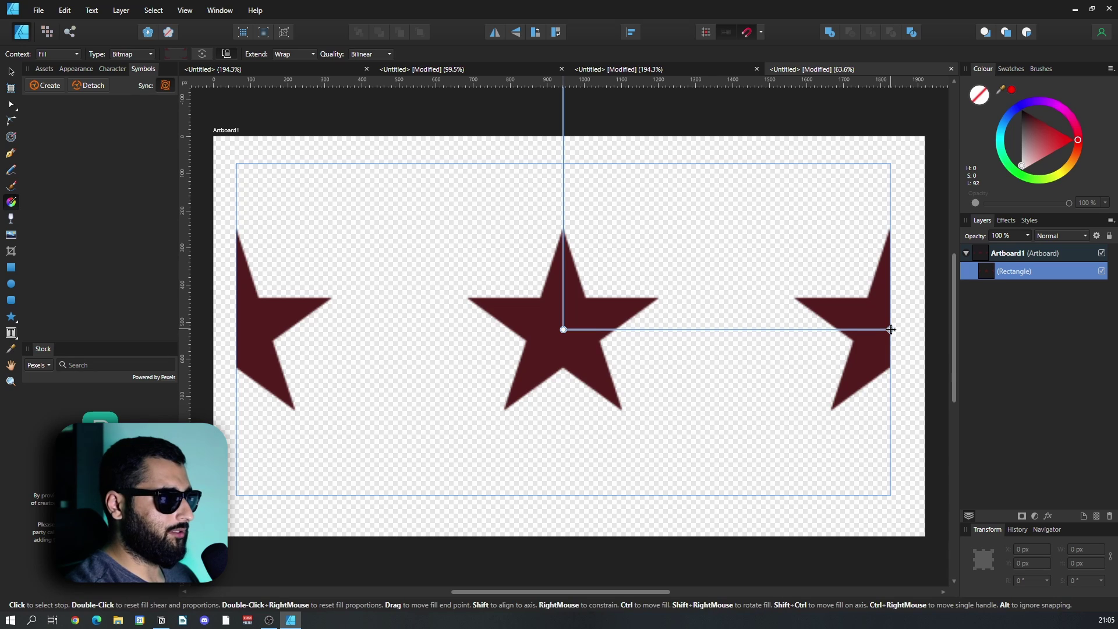
Rescale the bitmap fill so the maroon stars form an upright, evenly spaced grid
left_click_drag(891, 330, 639, 289)
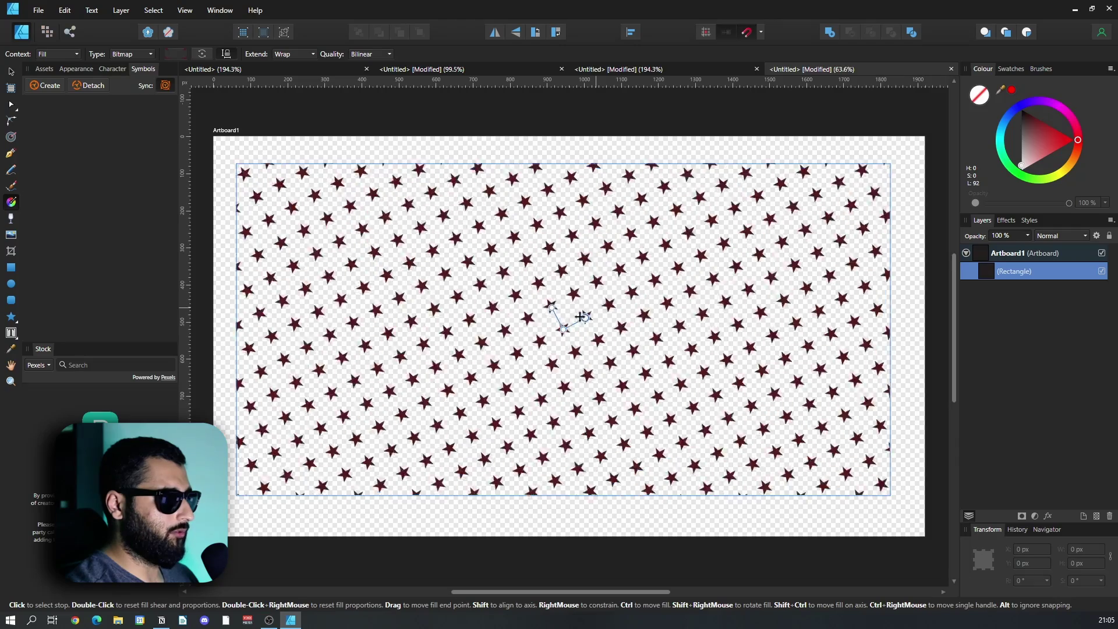
mouse_move(580, 316)
left_mouse_down()
mouse_move(571, 323)
mouse_move(591, 352)
mouse_move(606, 332)
mouse_move(565, 329)
mouse_move(586, 329)
left_mouse_up()
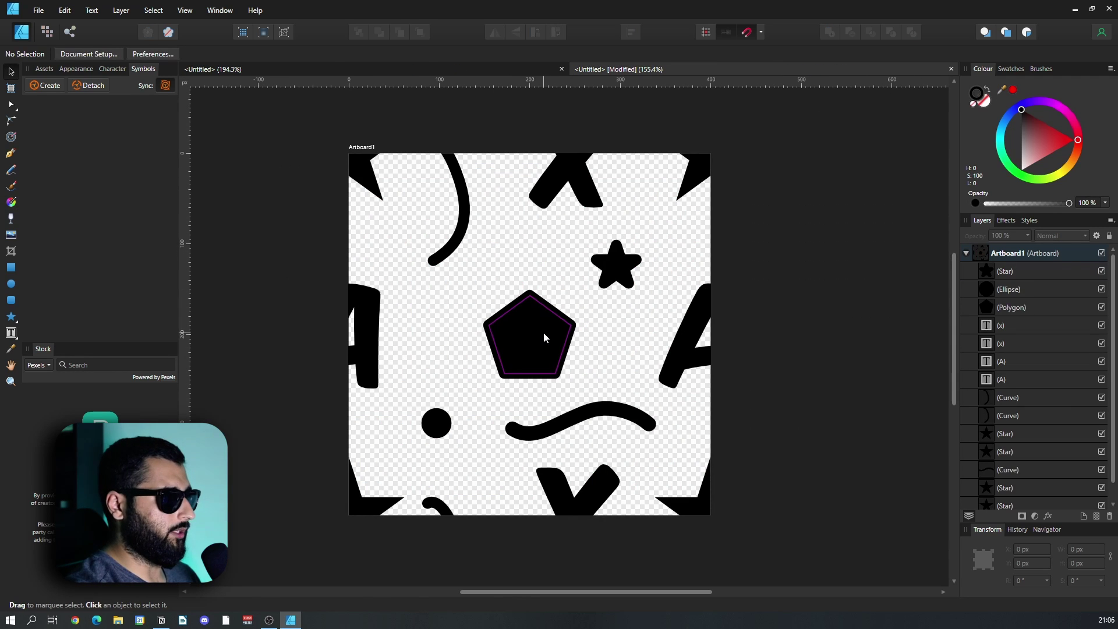
Return to the square pattern tile and step through the bottom-left, bottom-right and top-right corner stars
left_click(364, 175)
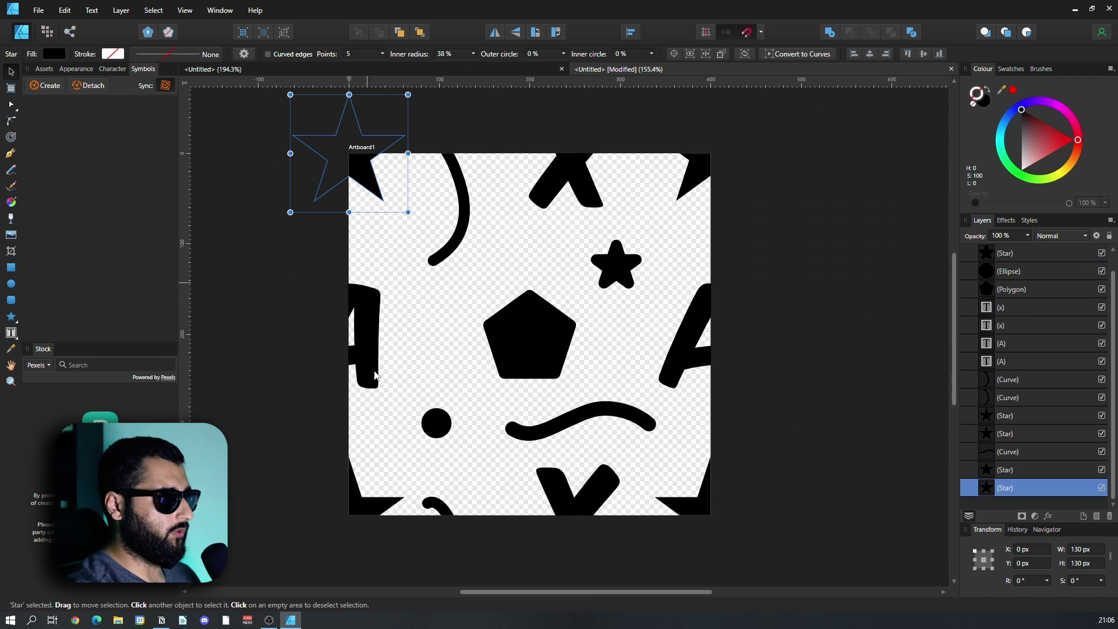
left_click_drag(373, 512, 362, 161)
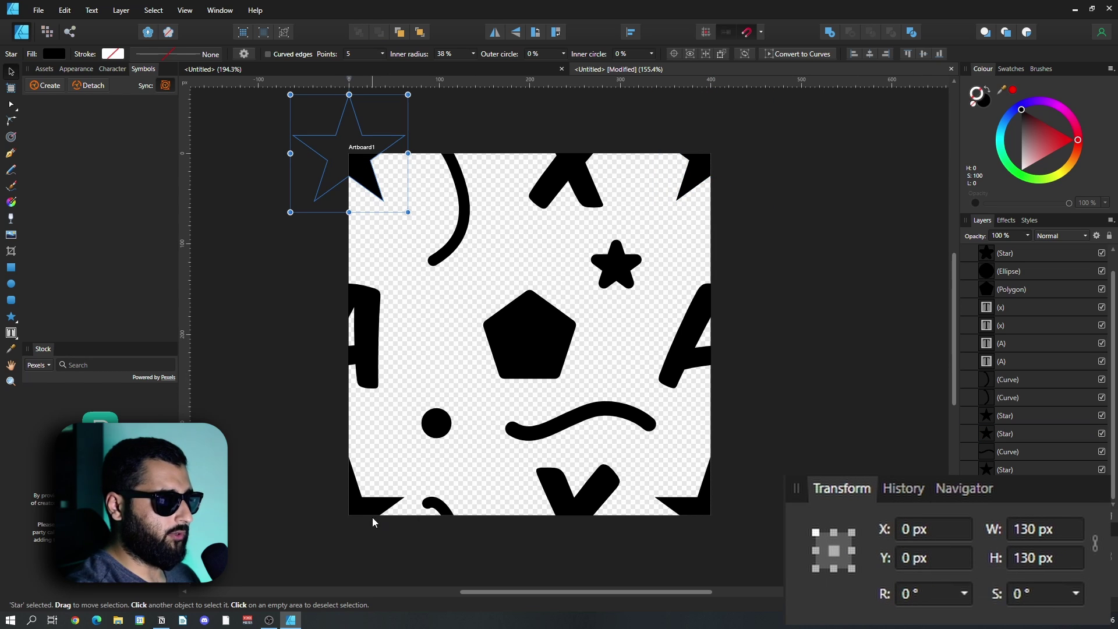
key("ctrl+z")
key("ctrl+z")
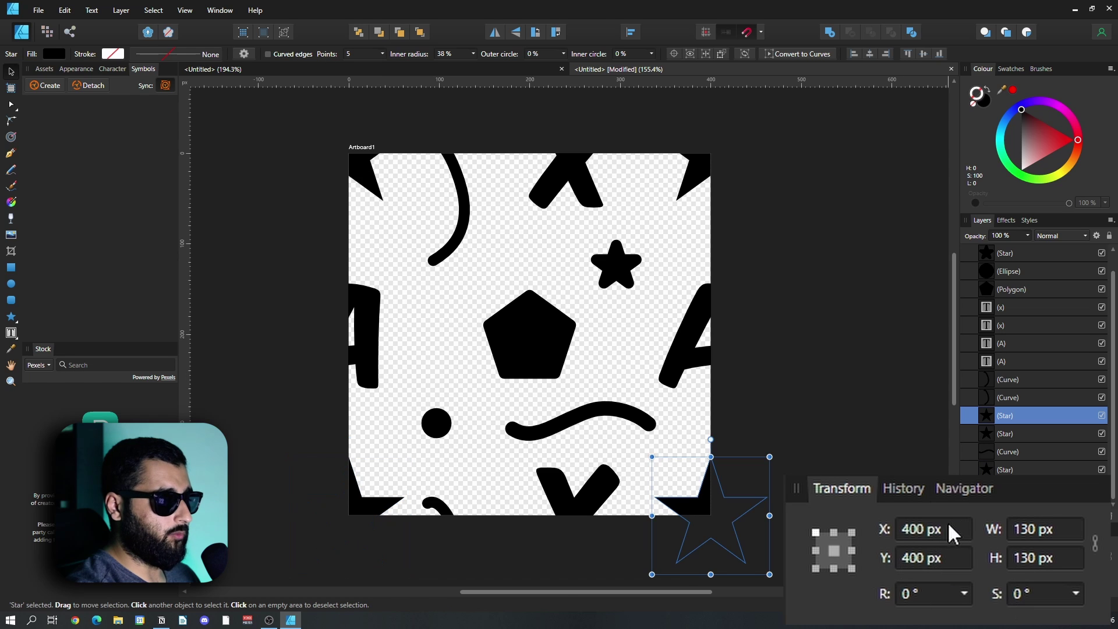
key("ctrl+z")
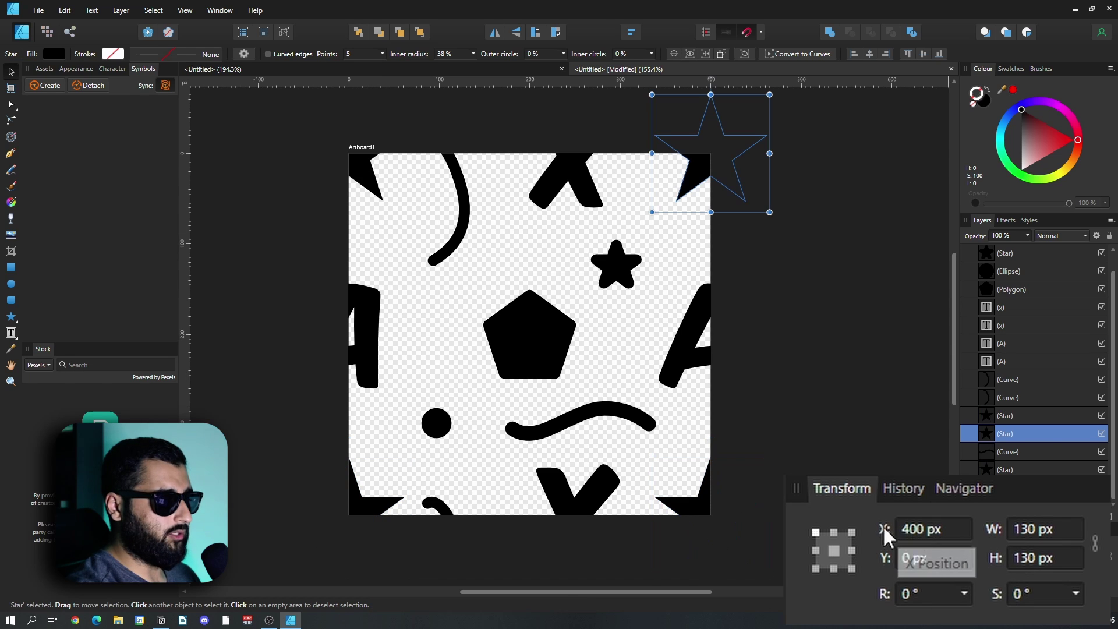
key("ctrl+z")
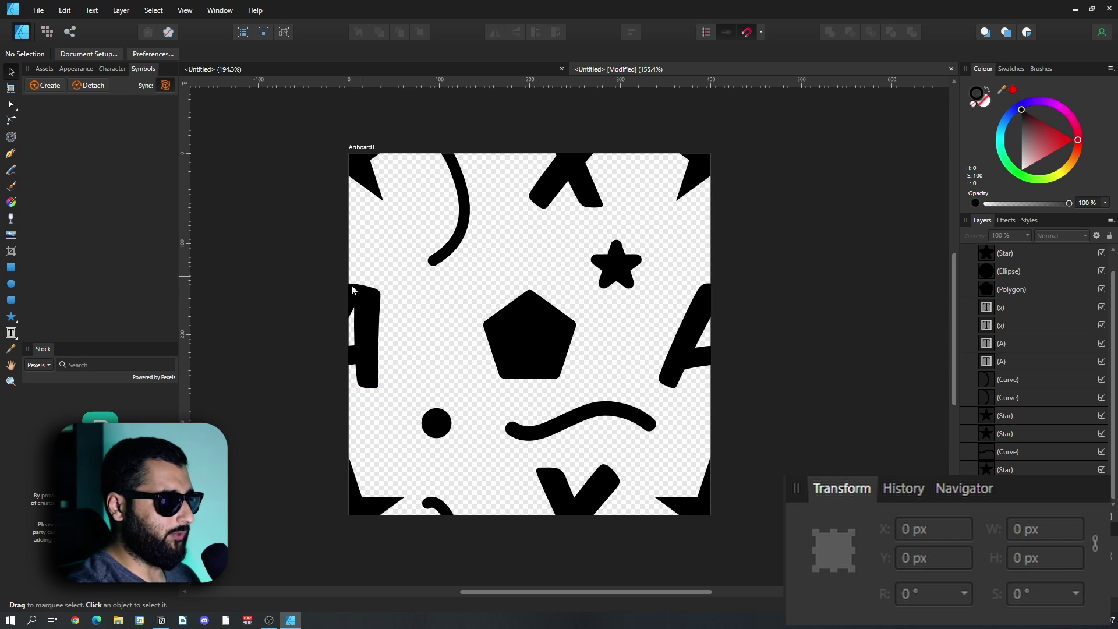
left_click(376, 338)
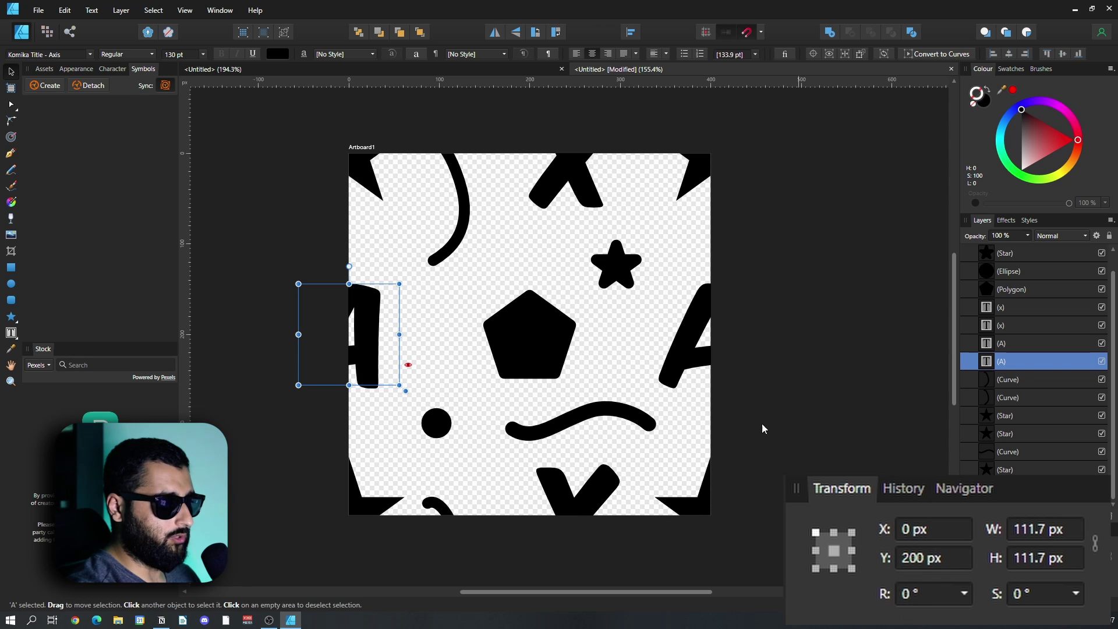
left_click(696, 335)
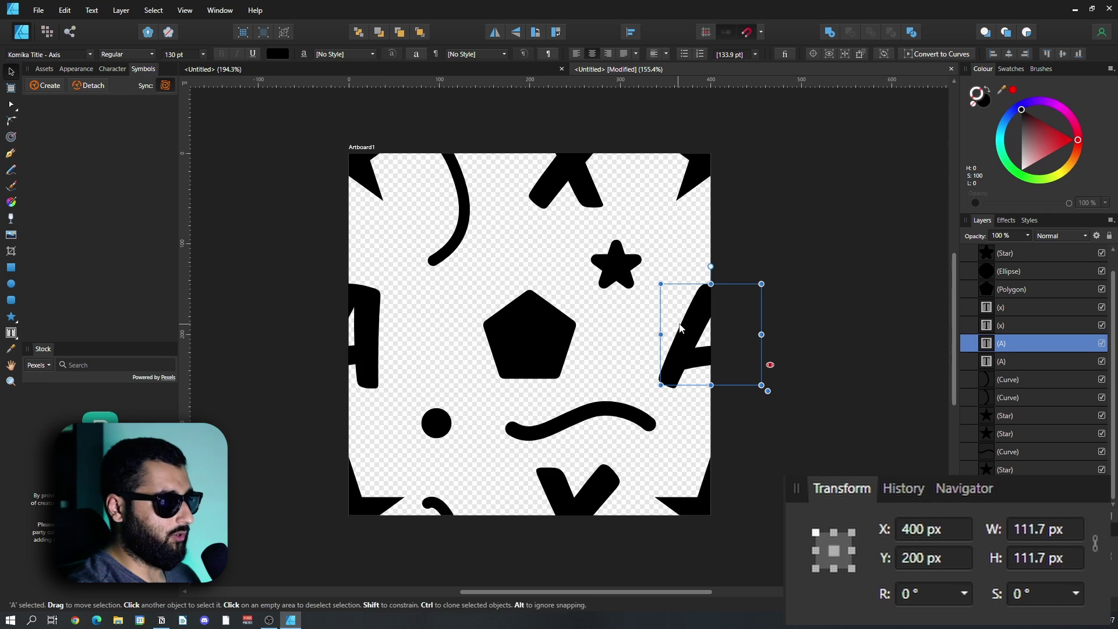
left_click(578, 179)
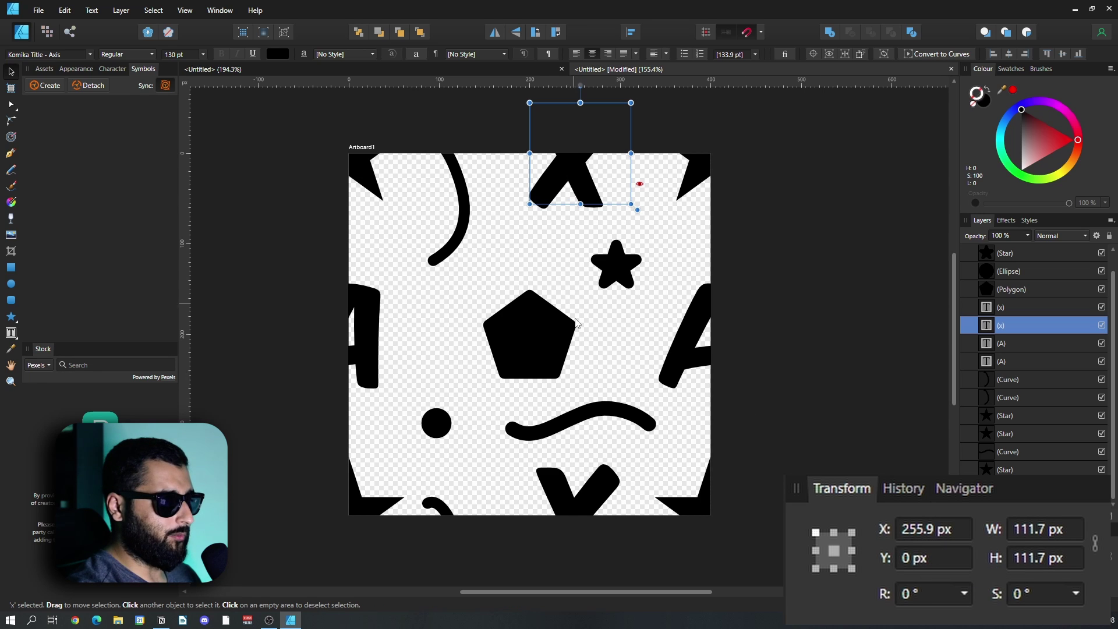
left_click(576, 510)
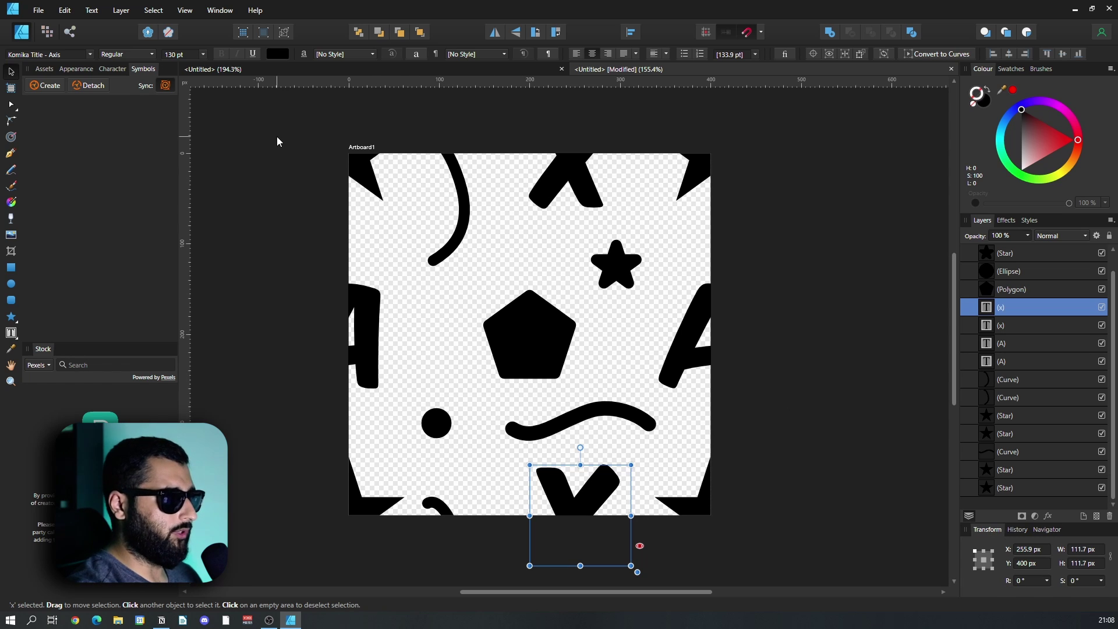
Export the pattern tile as a PNG image
left_click(38, 10)
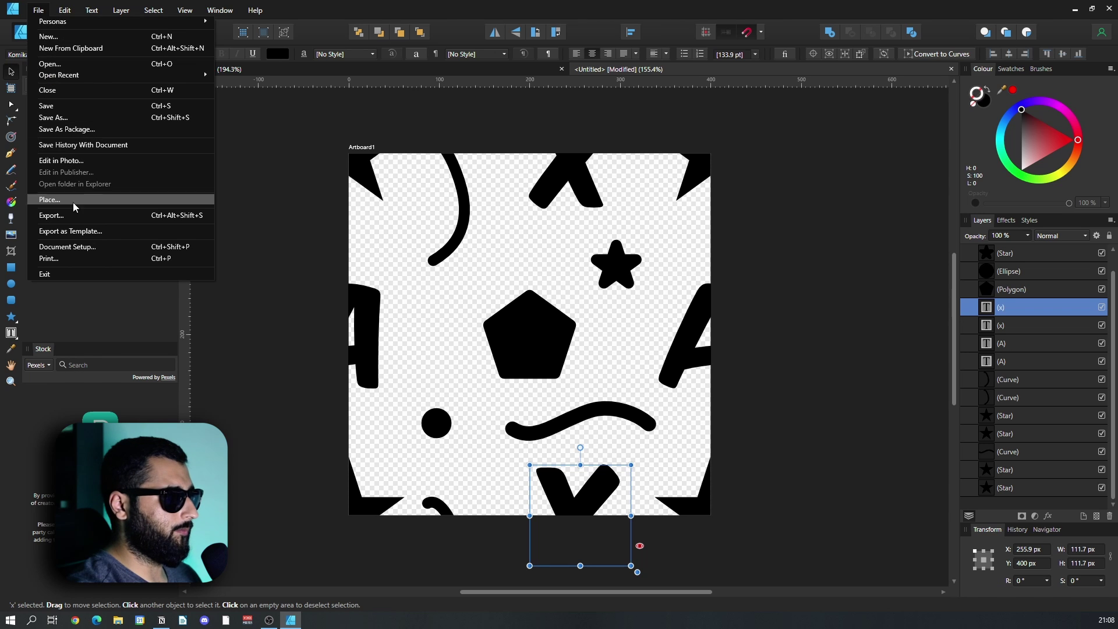
left_click(75, 217)
left_click(662, 389)
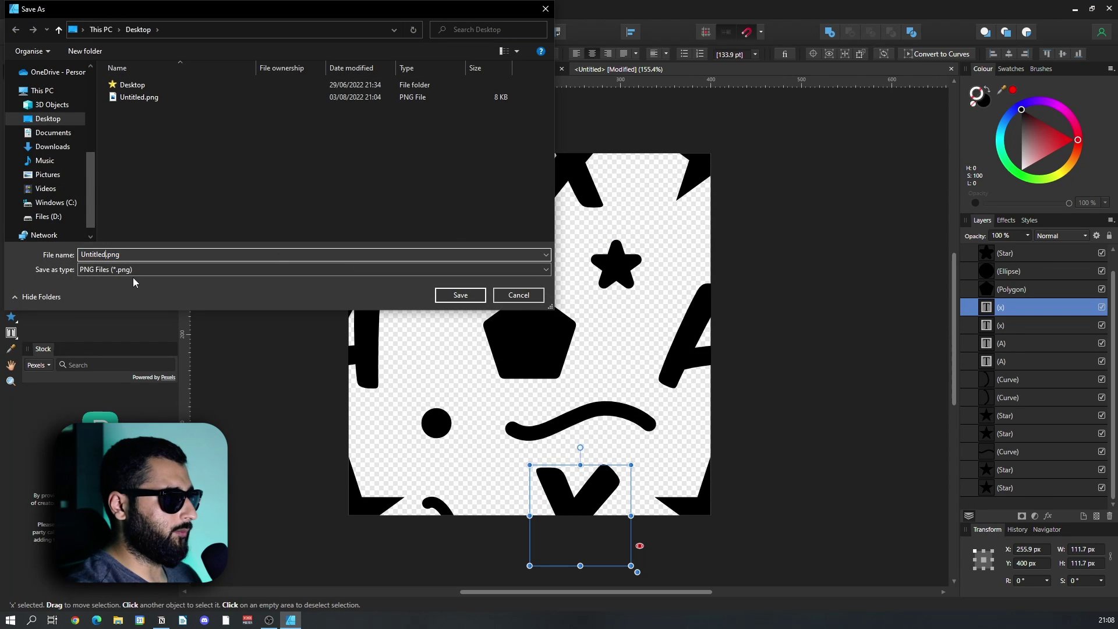
key("Return")
Create a new 1920×1080 document and draw a large rectangle across the artboard
left_click(38, 11)
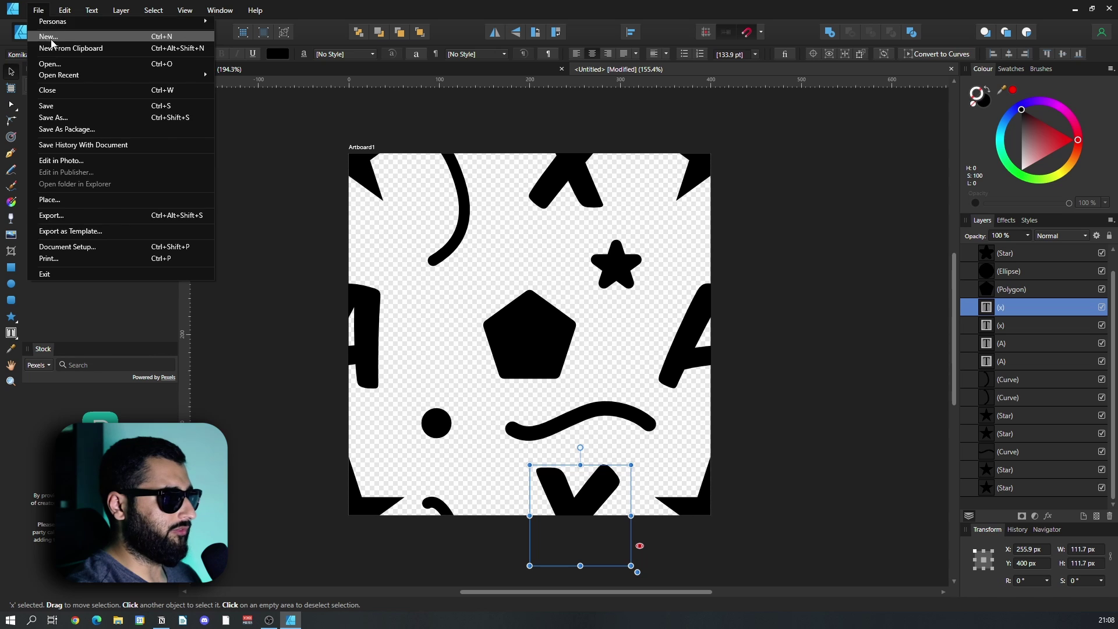
left_click(55, 28)
left_click(769, 543)
key("m")
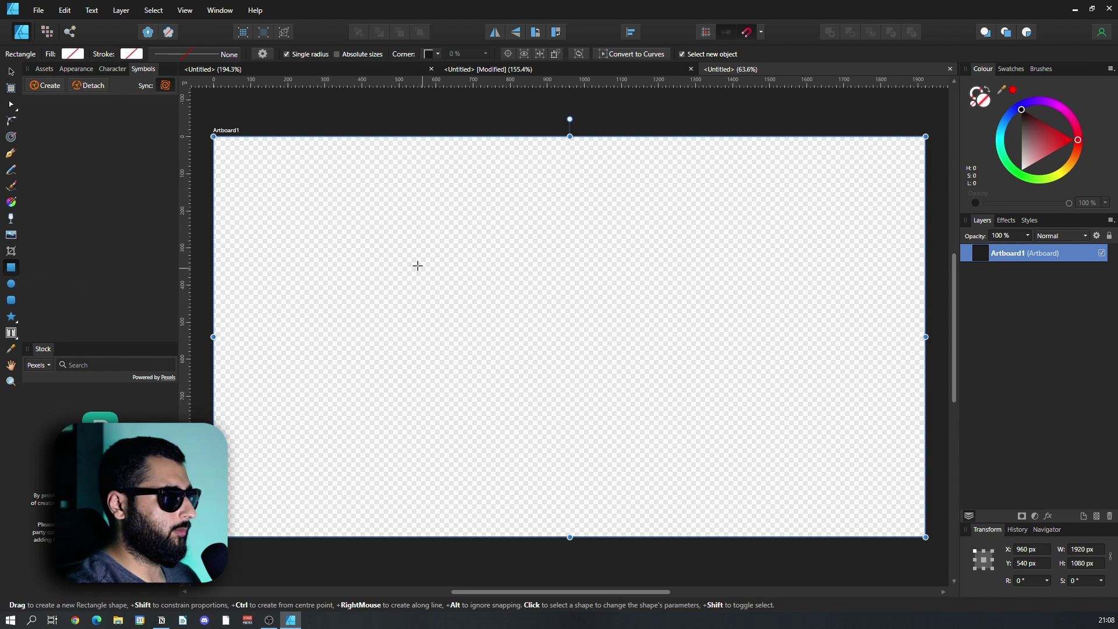
left_click_drag(303, 219, 836, 489)
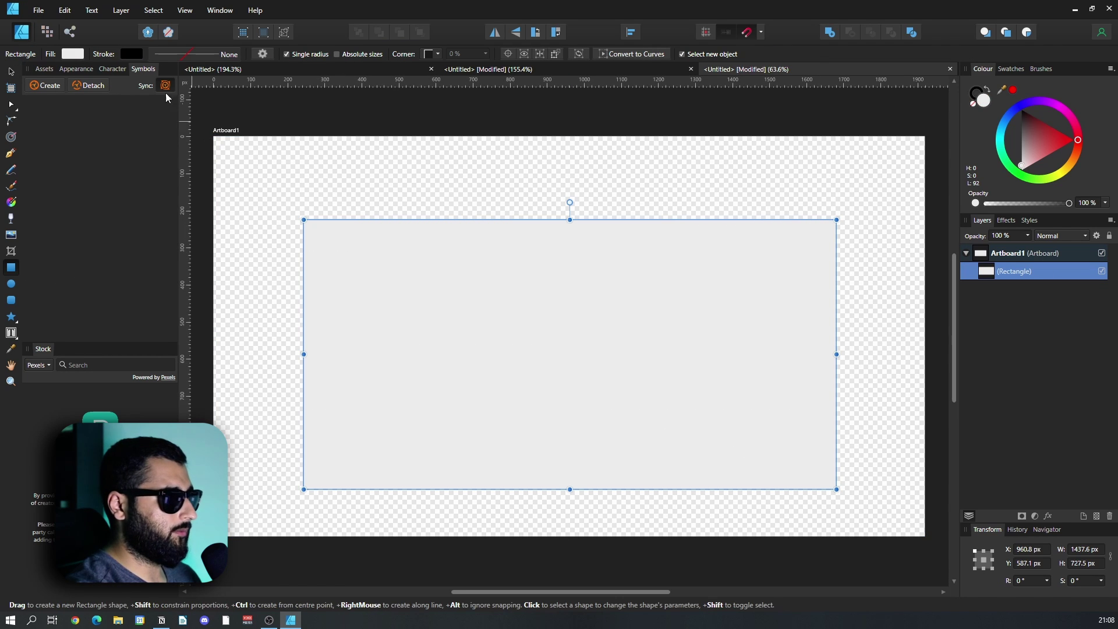
Give the rectangle a Bitmap fill using the exported Untitled2.png tile
key("g")
left_click(128, 54)
left_click(122, 147)
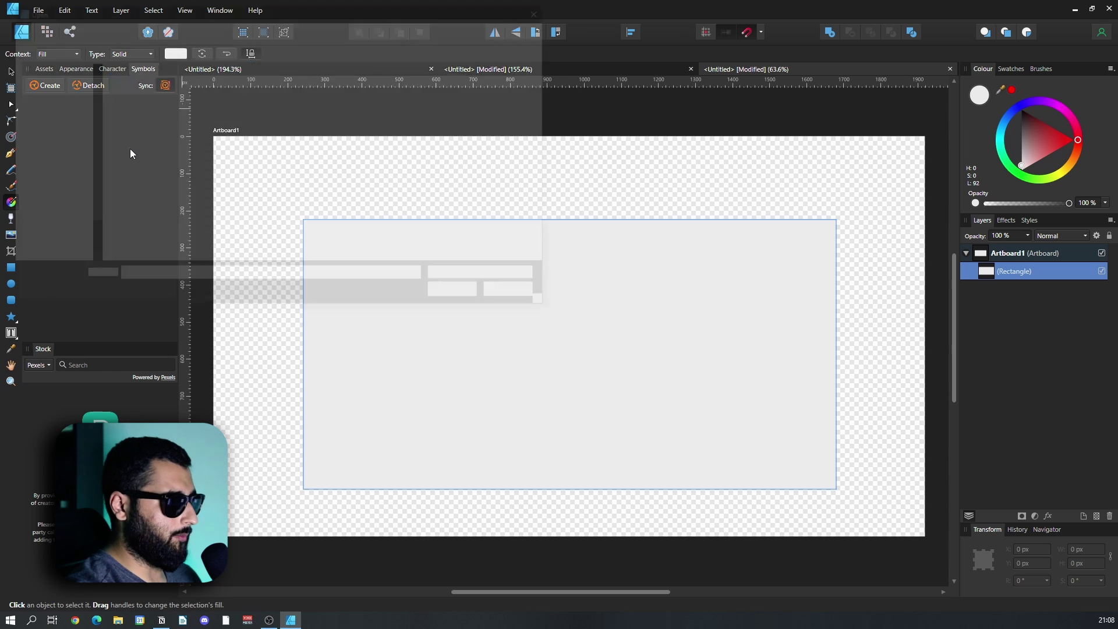
left_click(140, 109)
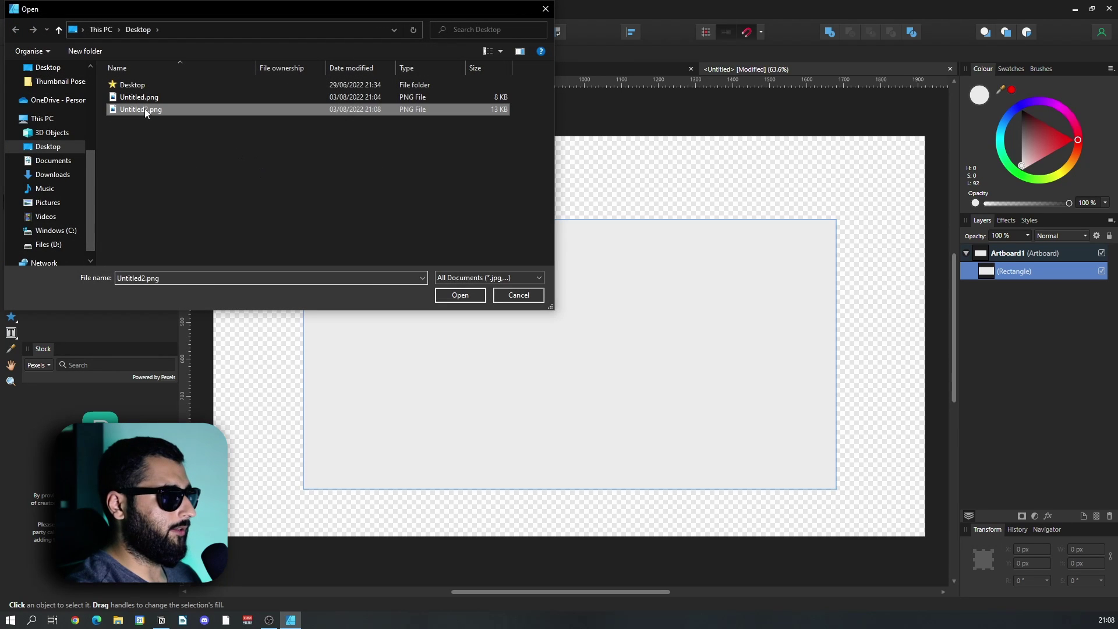
left_click(475, 302)
Shrink the repeating pattern inside the rectangle, then reselect the rectangle
left_click_drag(833, 356, 597, 361)
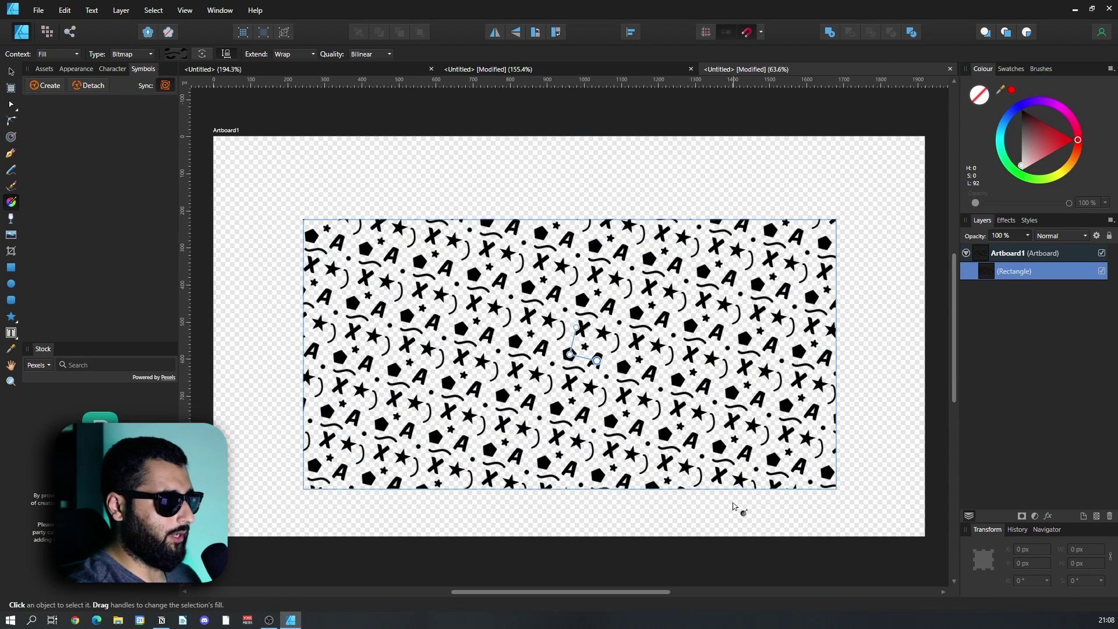
left_click(735, 507)
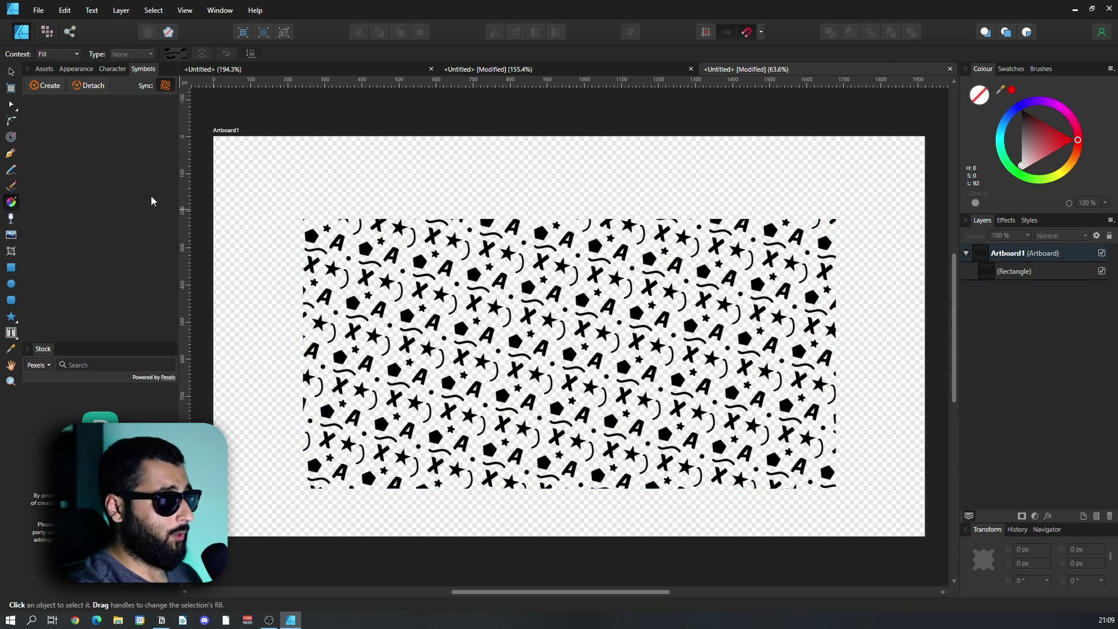
left_click(9, 73)
left_click(827, 381)
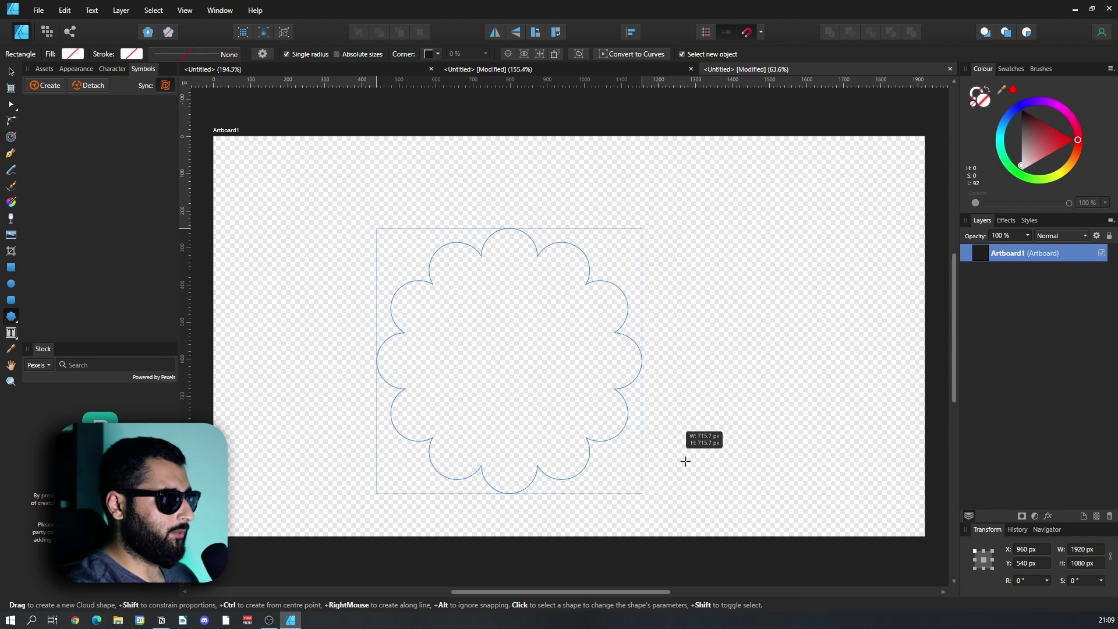
Draw a centred cloud shape and fill it with a shrunken Untitled2.png bitmap pattern
left_click_drag(684, 456, 658, 509)
left_click(10, 71)
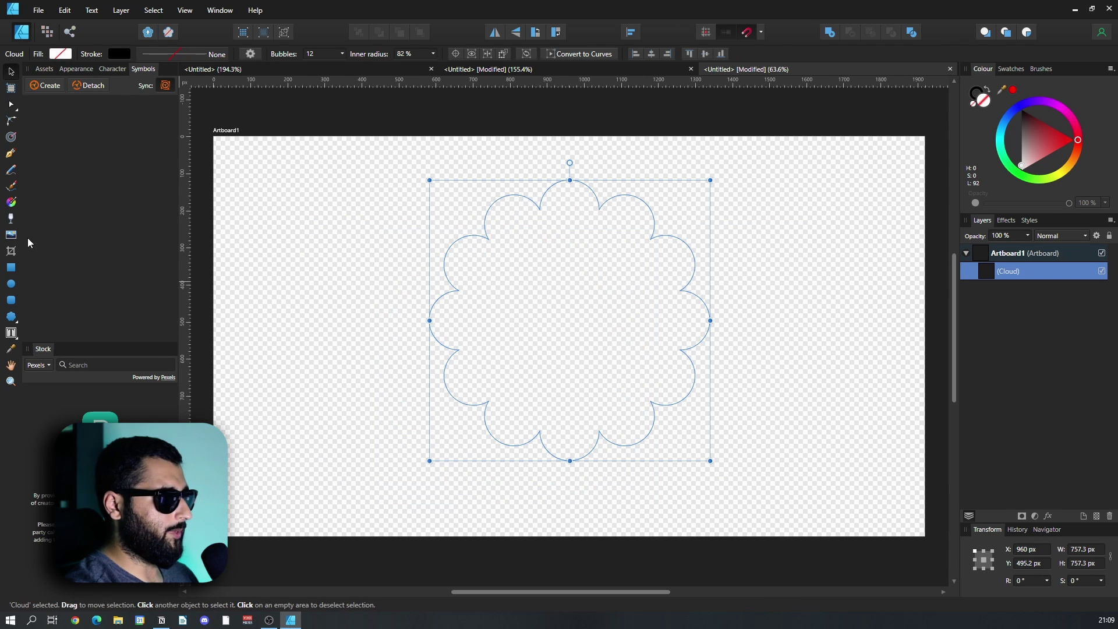
left_click(11, 204)
left_click(134, 53)
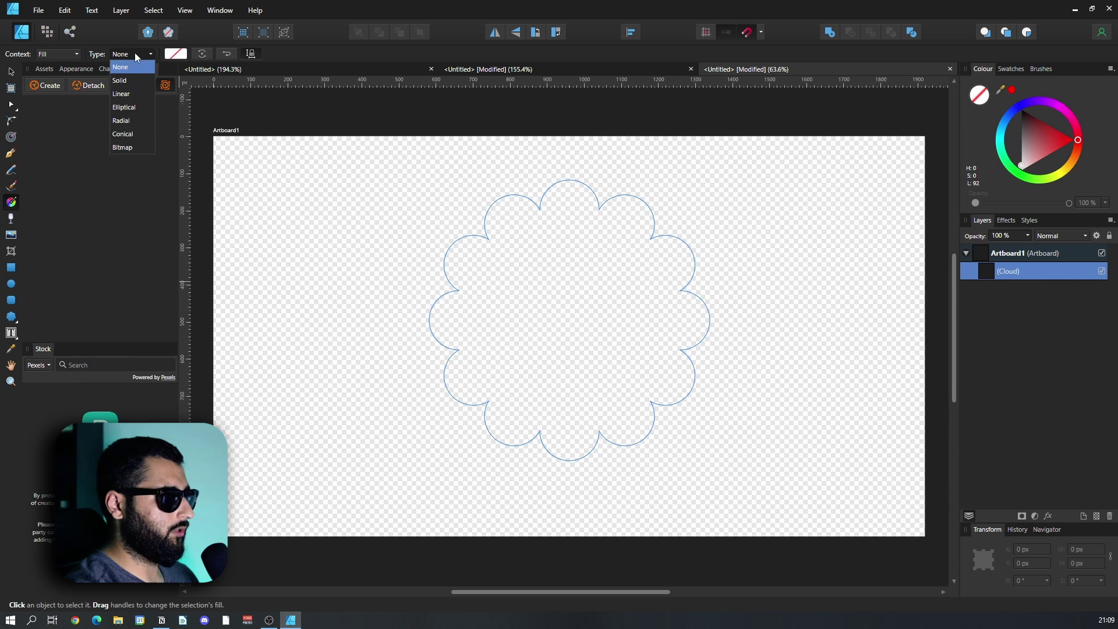
left_click(131, 148)
left_click(145, 110)
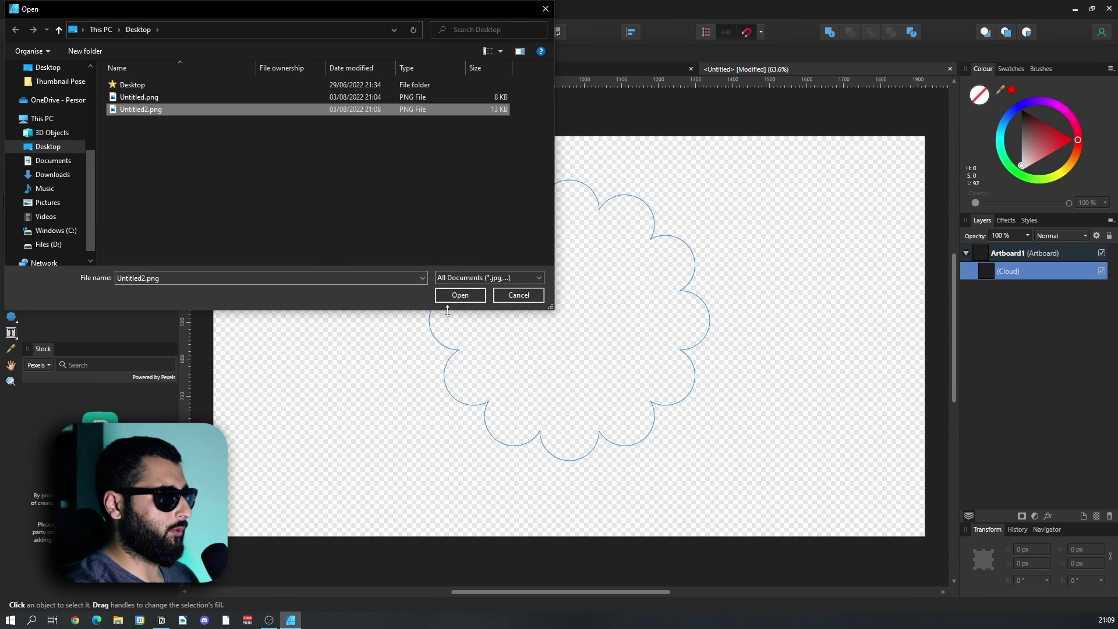
left_click(457, 294)
left_click_drag(716, 337, 636, 338)
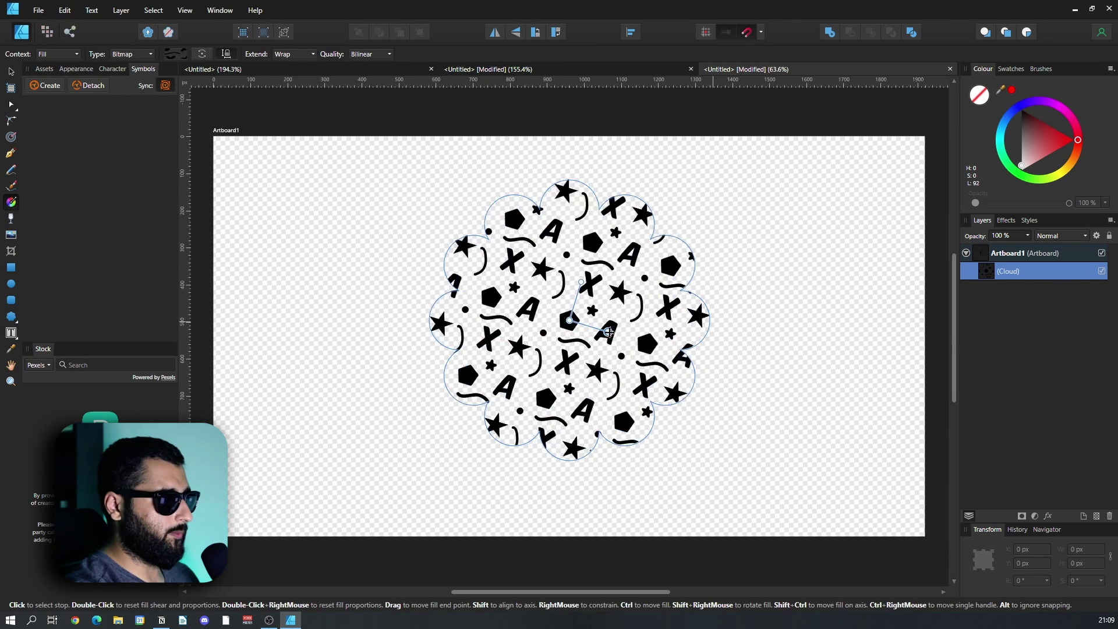
left_click_drag(608, 332, 600, 329)
Give the cloud a thick black outline by raising its stroke width
key("v")
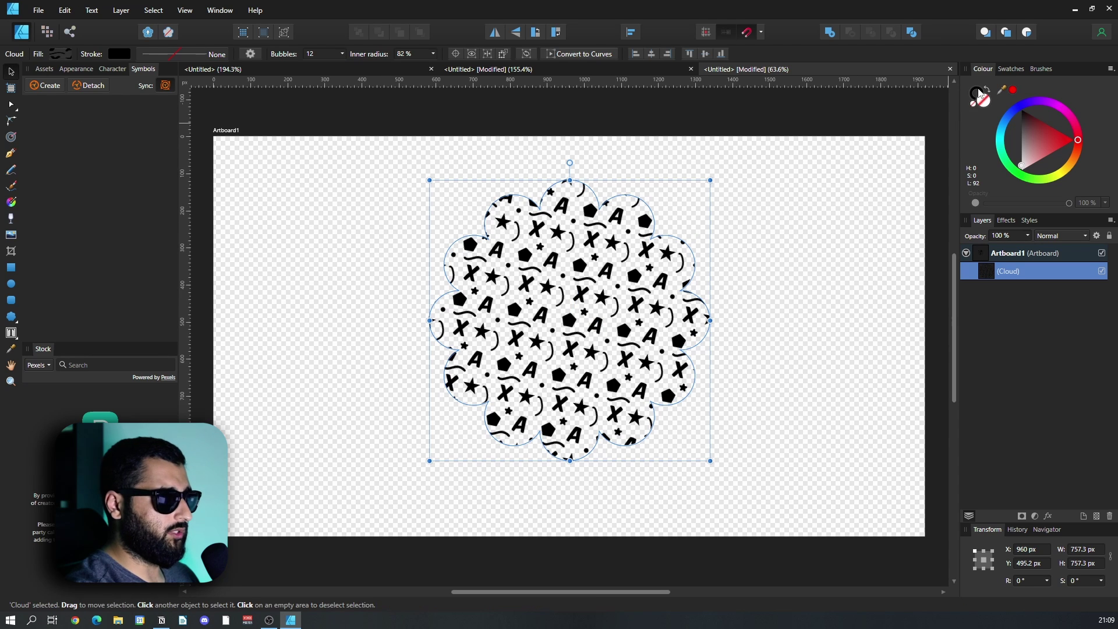
left_click(979, 92)
left_click(175, 54)
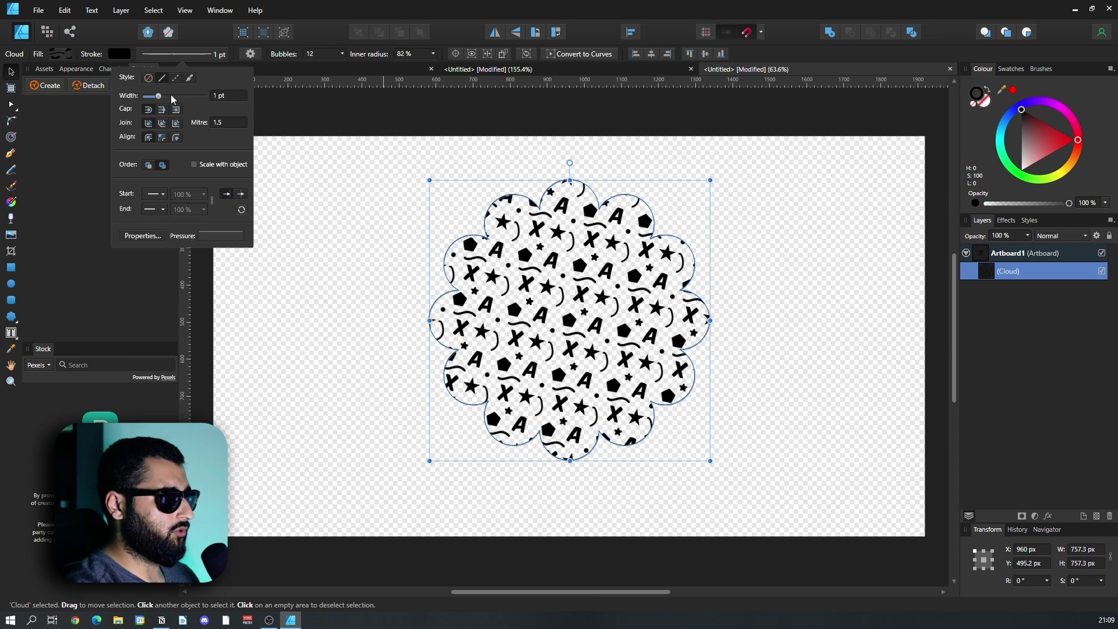
left_click_drag(170, 100, 178, 99)
left_click(727, 300)
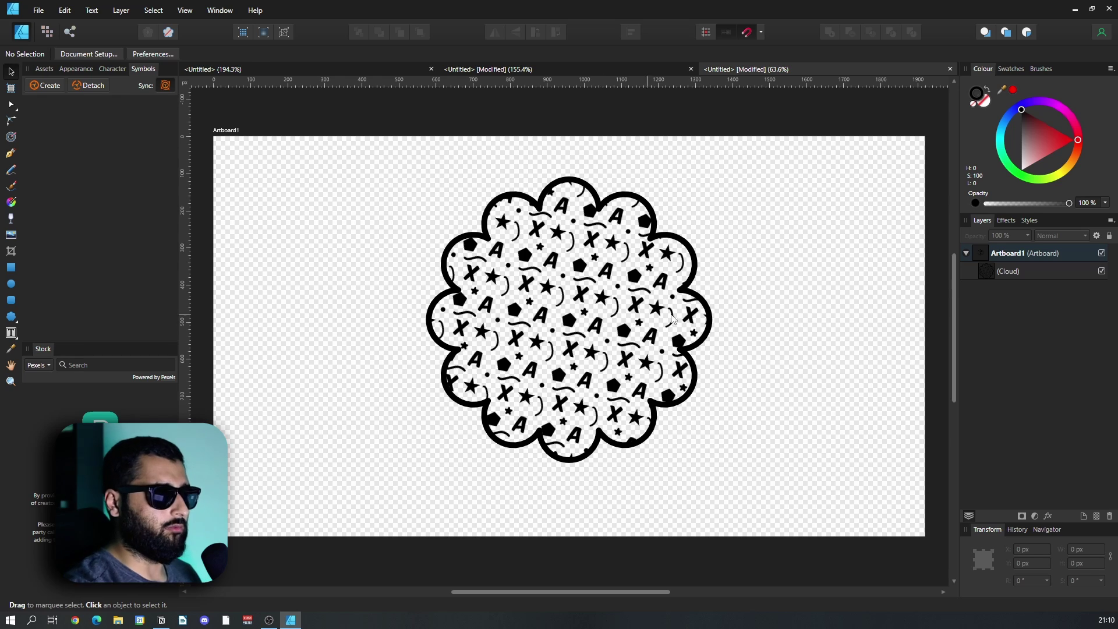
Select the cloud and switch to the Fill tool (G) to edit its pattern
left_click(603, 328)
key("g")
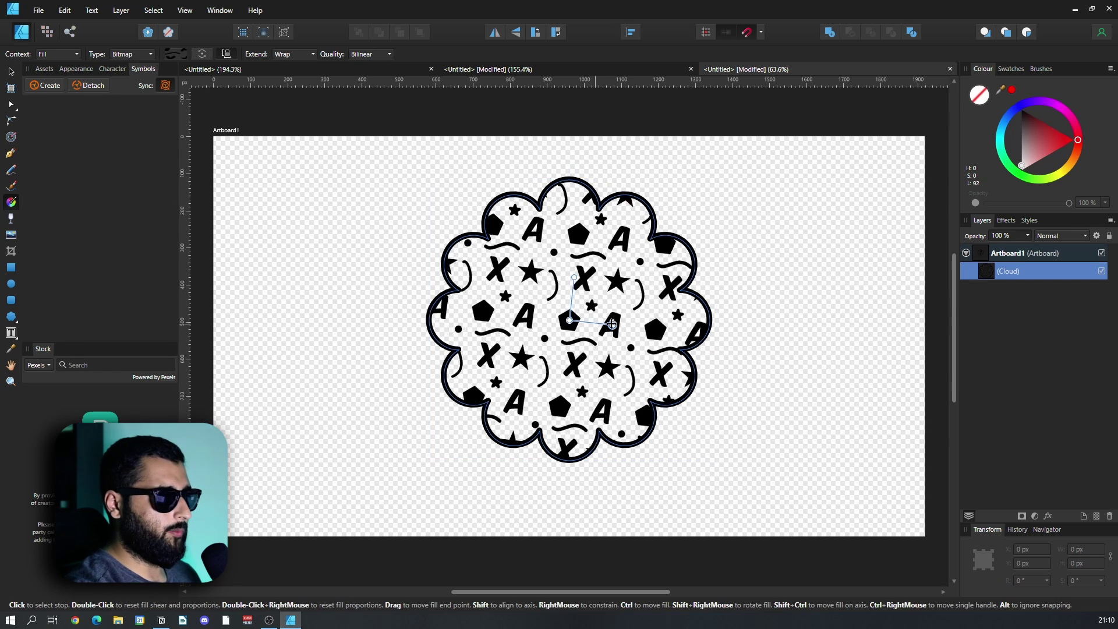